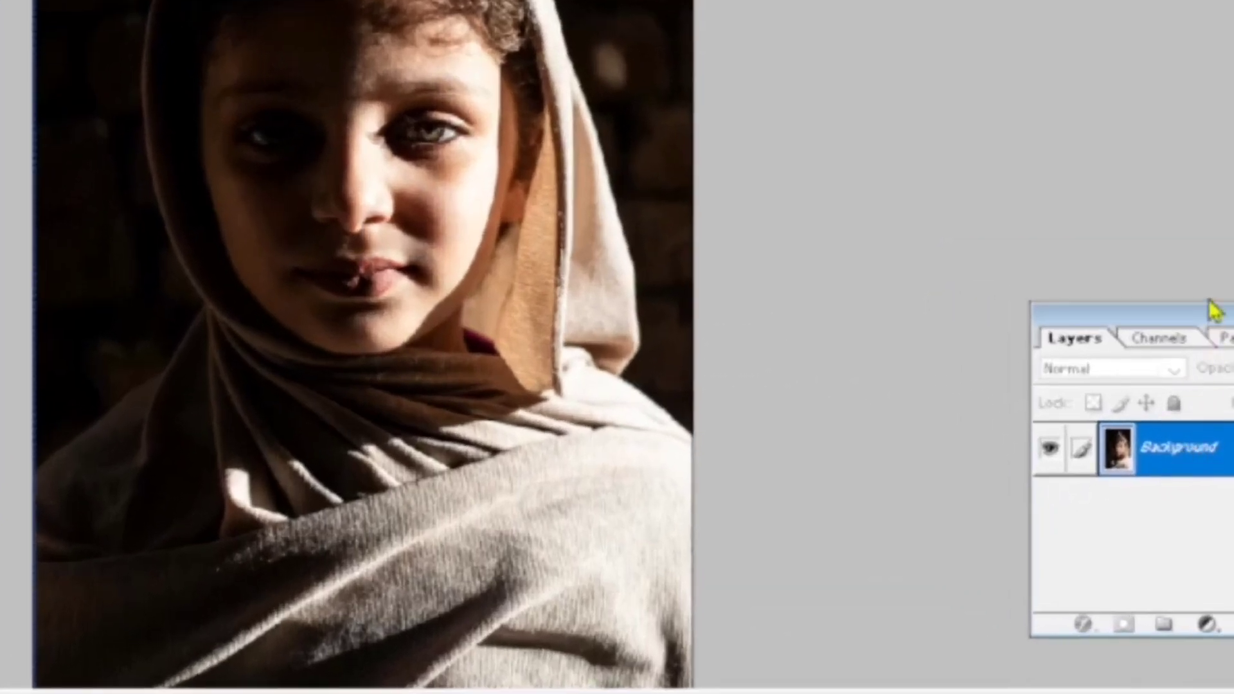
{"action": "mouse_move", "coordinate": [1210, 301]}
{"action": "left_mouse_down"}
{"action": "mouse_move", "coordinate": [1206, 275]}
{"action": "mouse_move", "coordinate": [1202, 315]}
{"action": "left_mouse_up"}
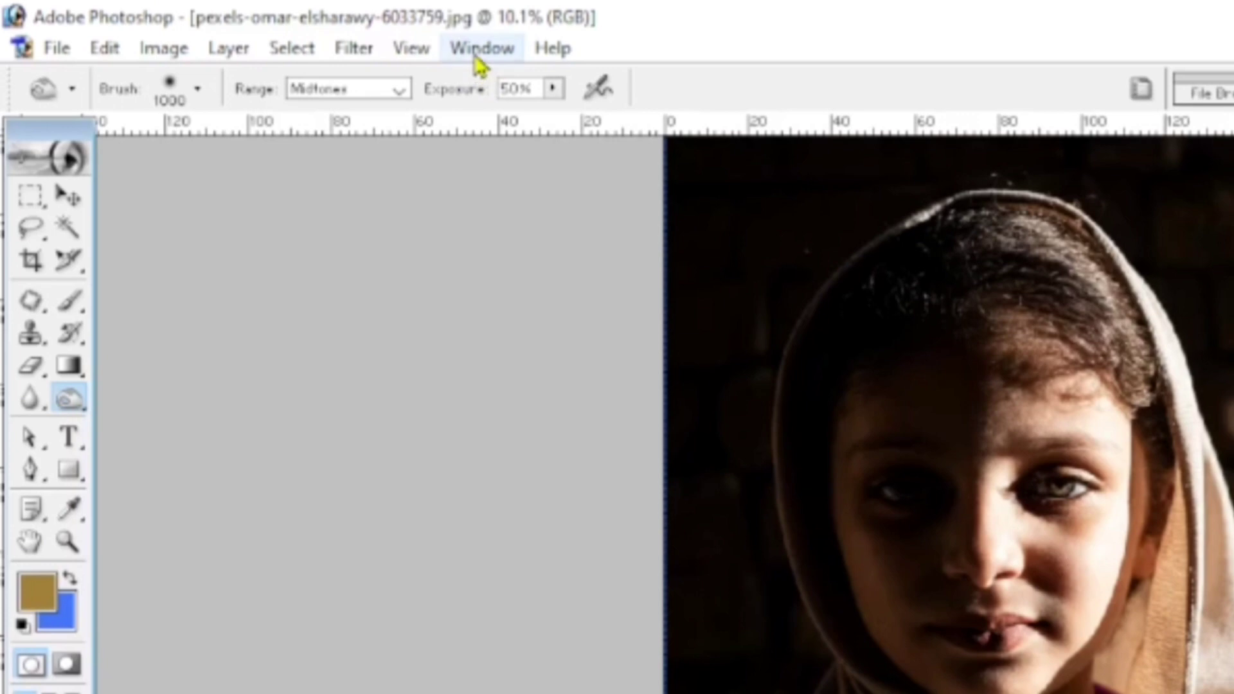
{"action": "left_click", "coordinate": [480, 50]}
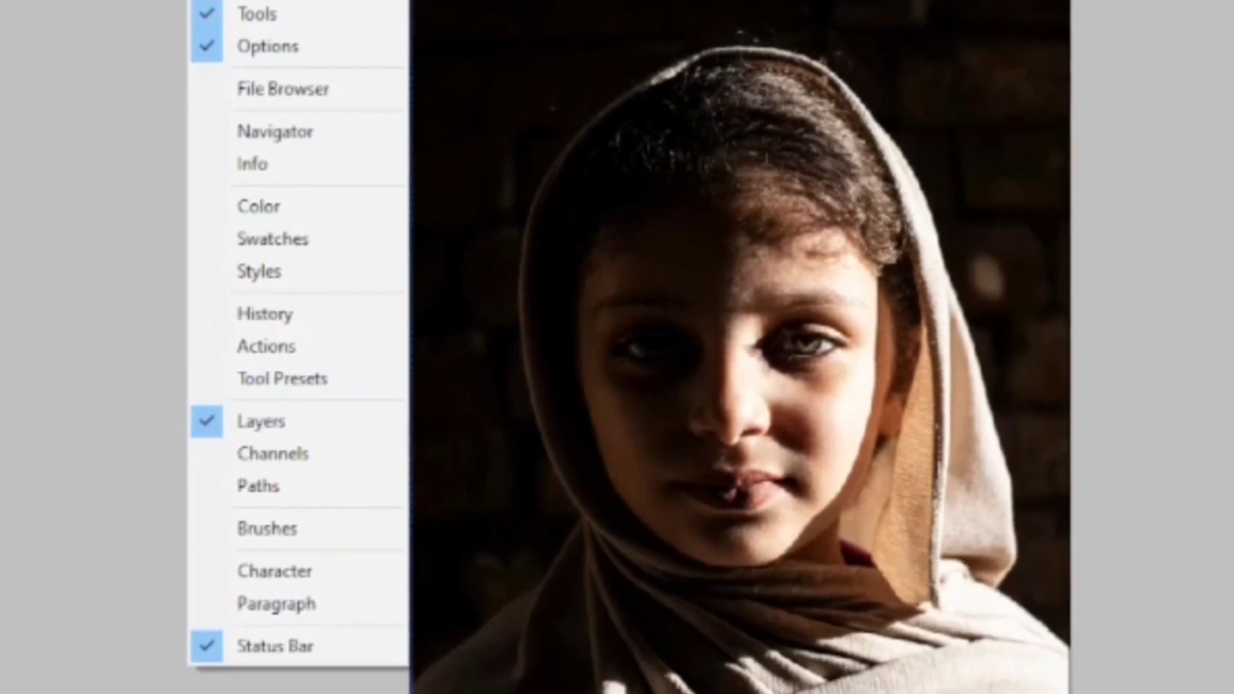
{"action": "left_click", "coordinate": [517, 566]}
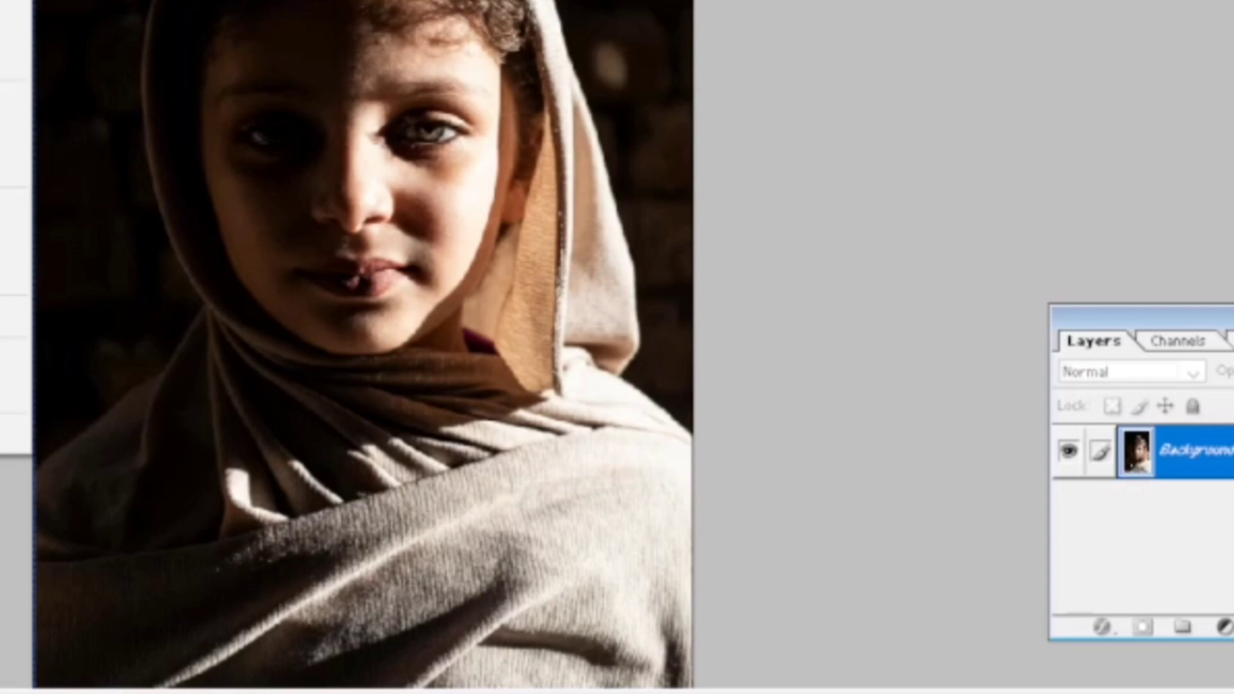
{"action": "left_click", "coordinate": [1059, 220]}
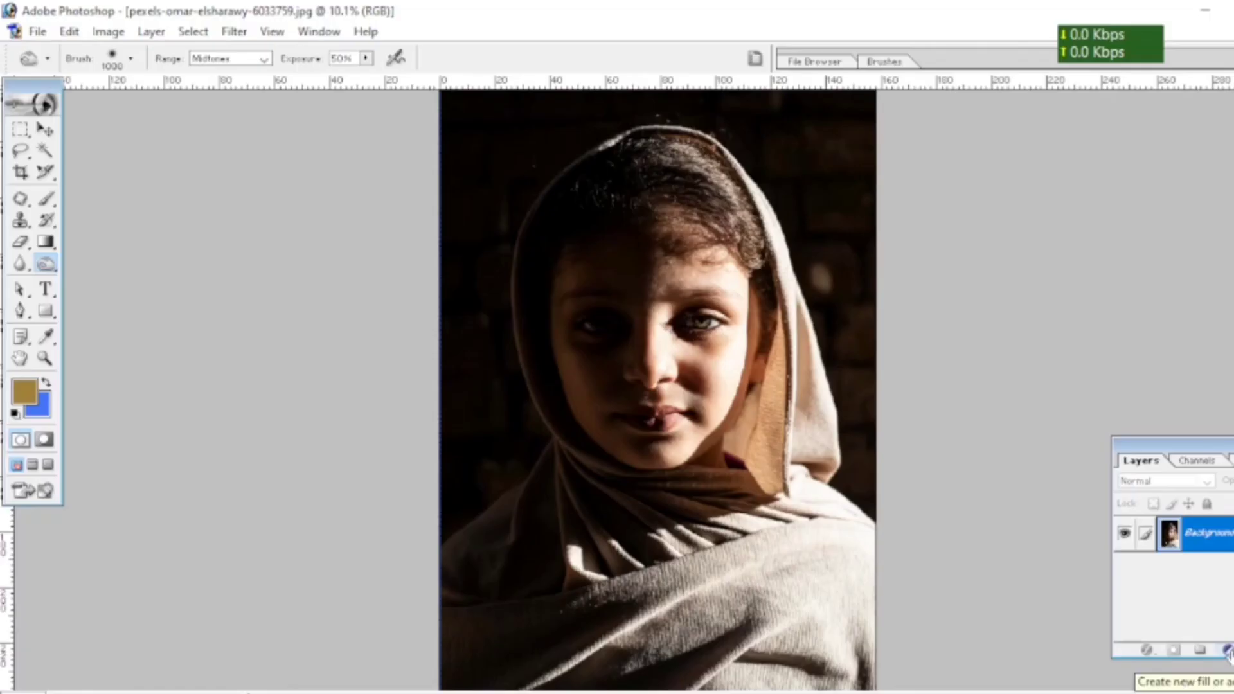
Step: Add a Solid Color fill layer above the portrait using the near-white colour FBFAF8
{"action": "left_click", "coordinate": [1227, 652]}
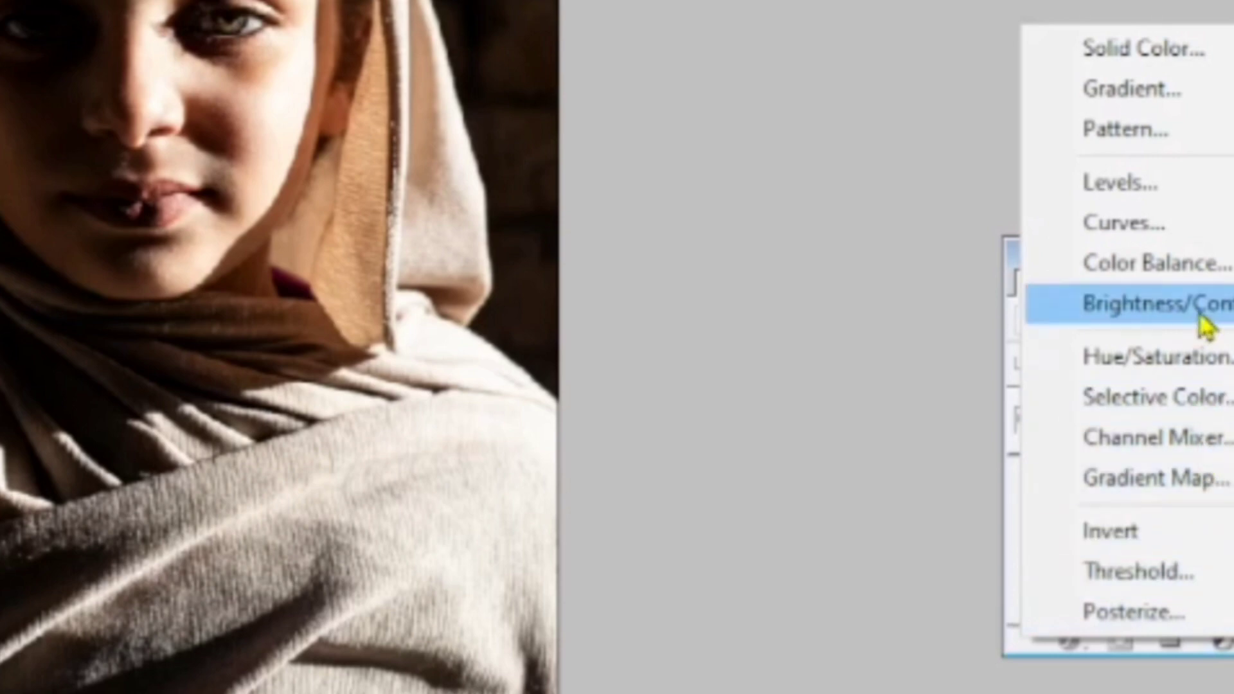
{"action": "left_click", "coordinate": [1161, 65]}
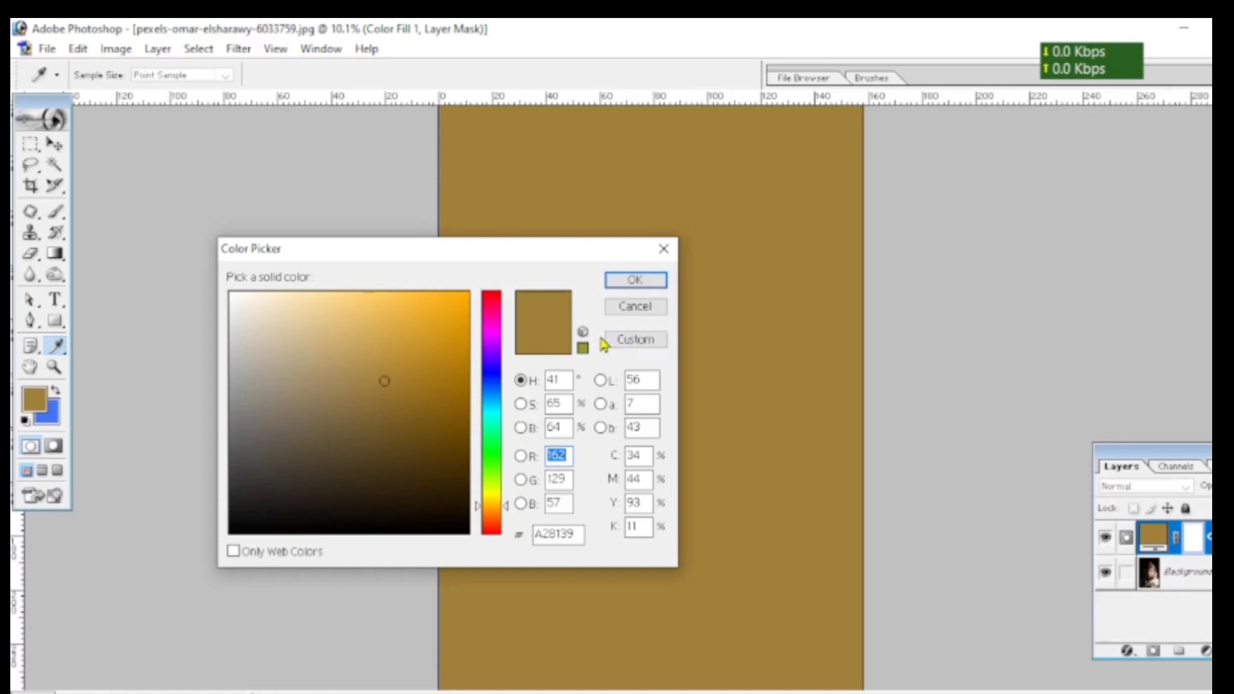
{"action": "left_click_drag", "start_coordinate": [330, 312], "coordinate": [233, 294]}
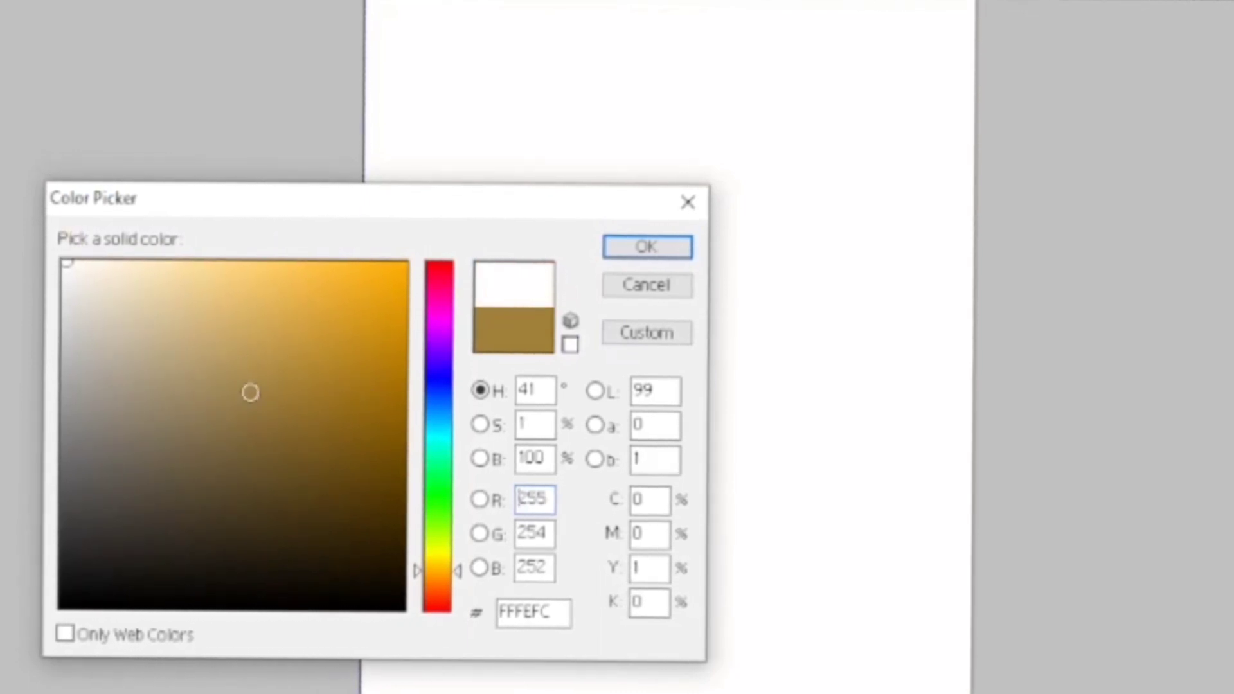
{"action": "left_click", "coordinate": [125, 341]}
{"action": "left_click", "coordinate": [134, 313]}
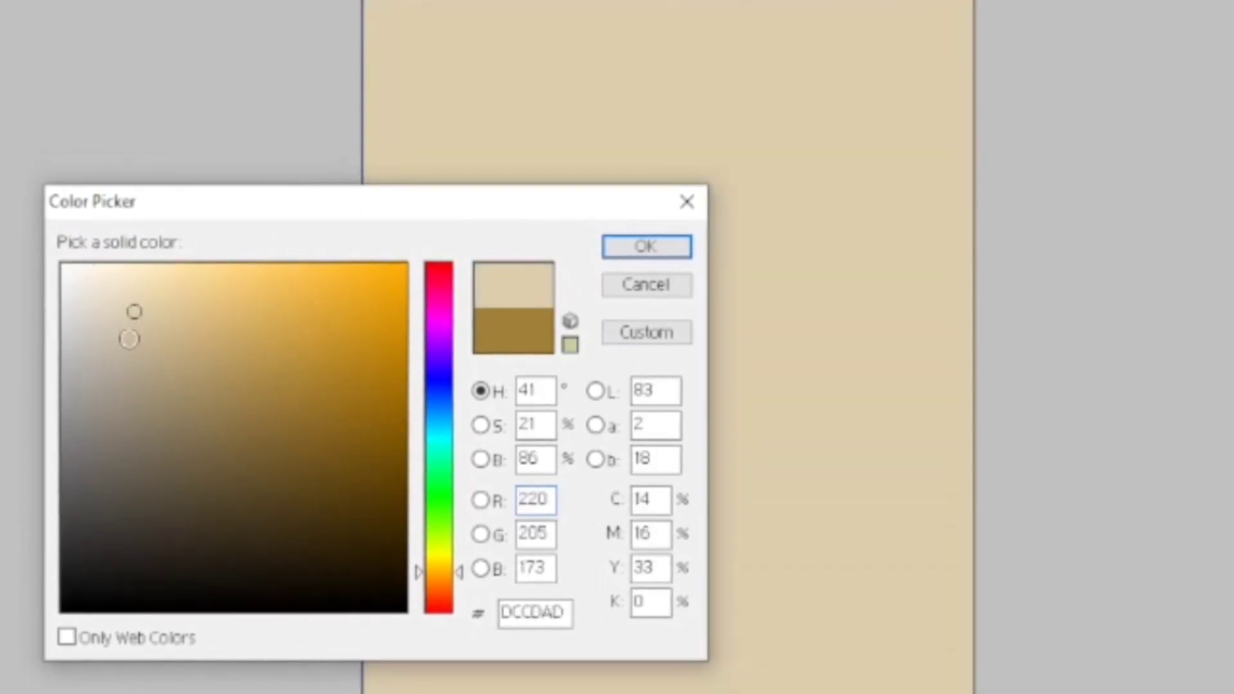
{"action": "left_click", "coordinate": [129, 337]}
{"action": "left_click_drag", "start_coordinate": [74, 277], "coordinate": [65, 269]}
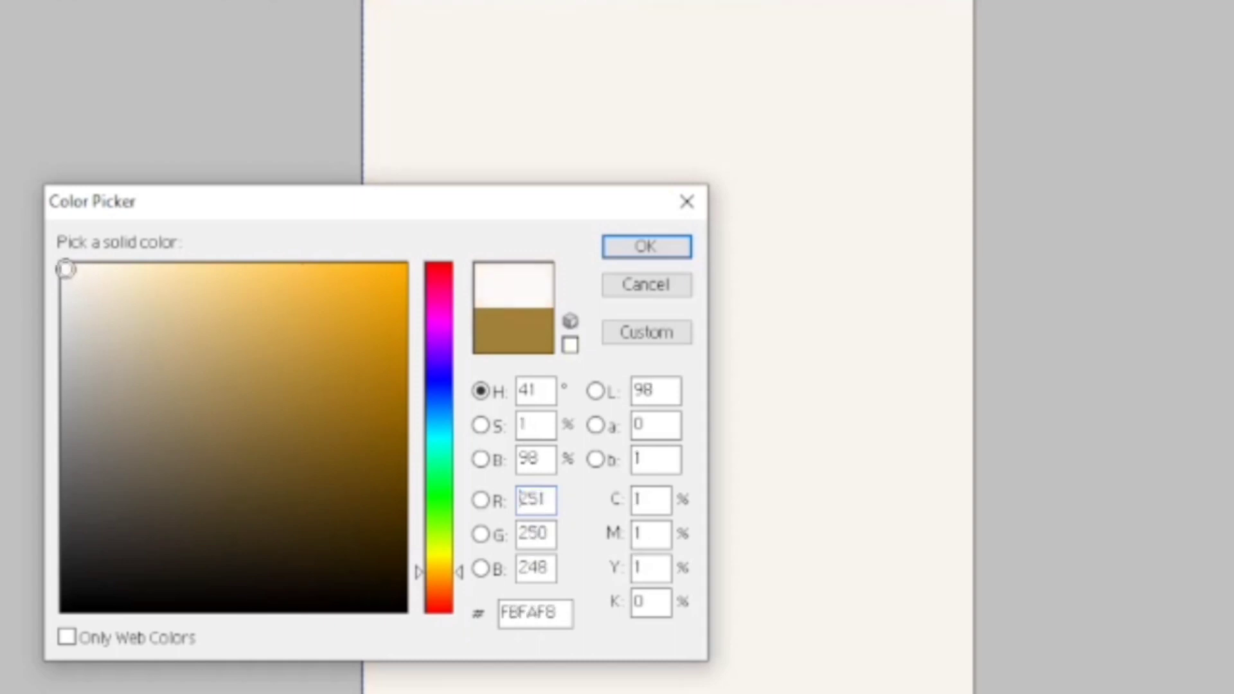
{"action": "left_click", "coordinate": [622, 248]}
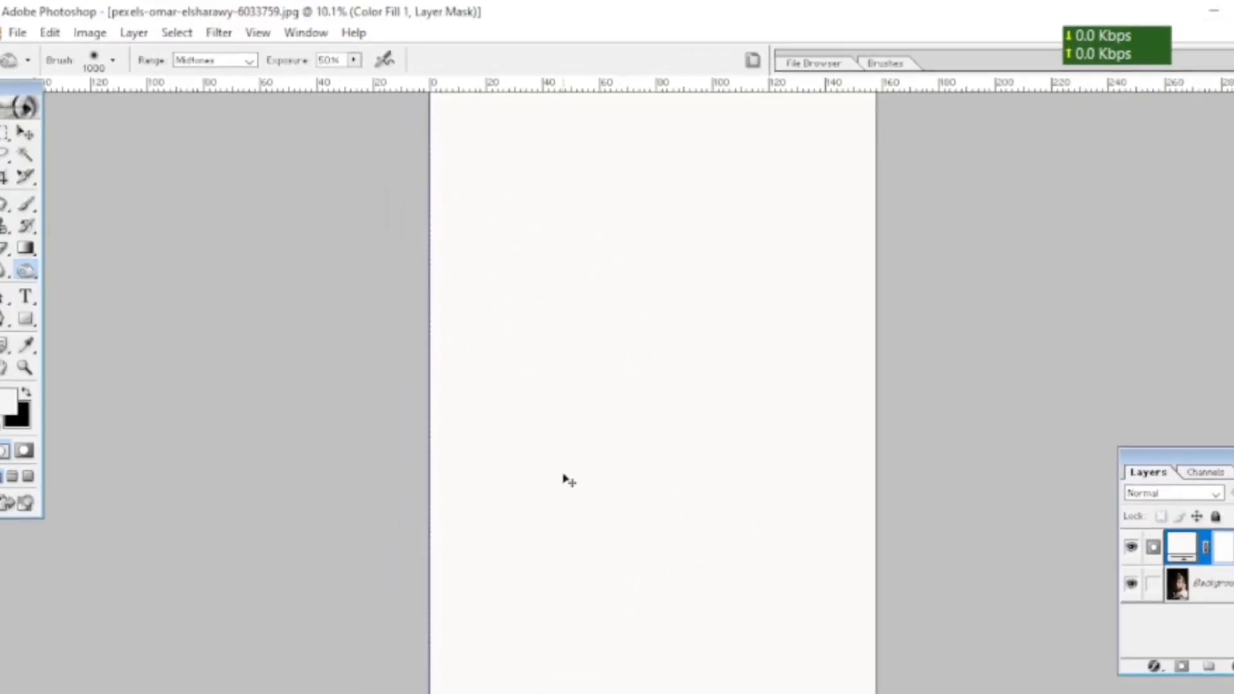
Step: Invert the fill layer's mask to black and set the layer's blend mode to Soft Light
{"action": "key", "text": "ctrl+i"}
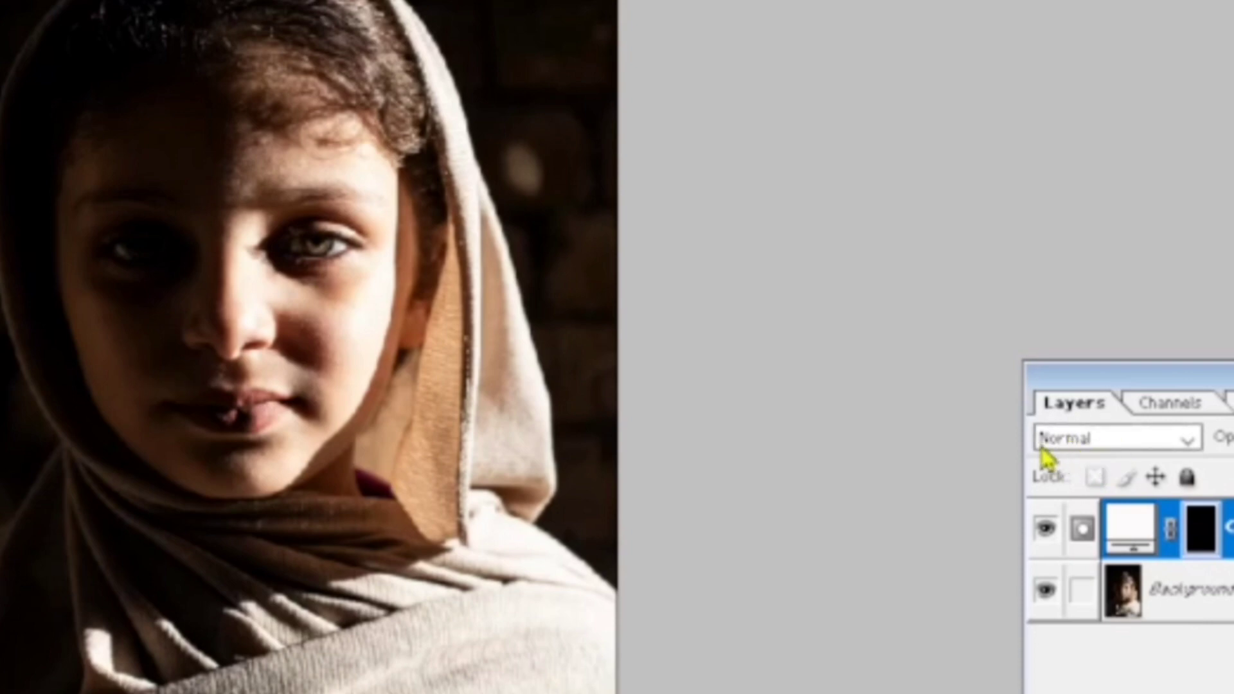
{"action": "left_click", "coordinate": [1089, 444]}
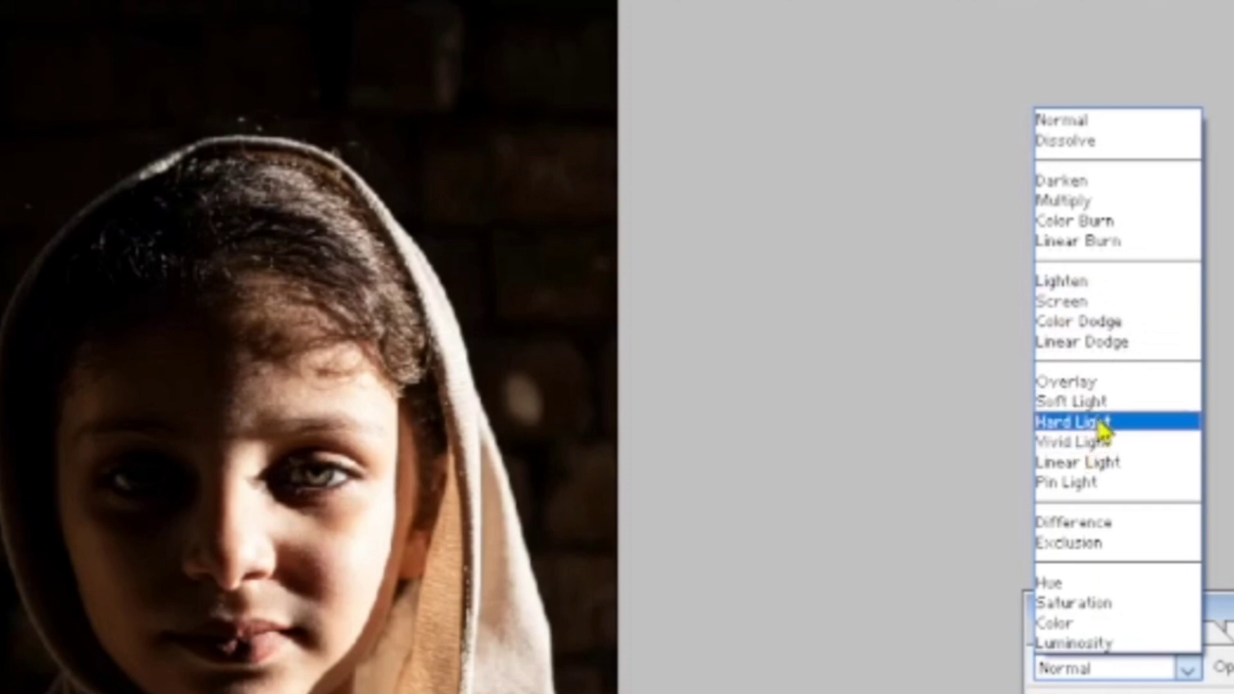
{"action": "left_click", "coordinate": [1100, 402]}
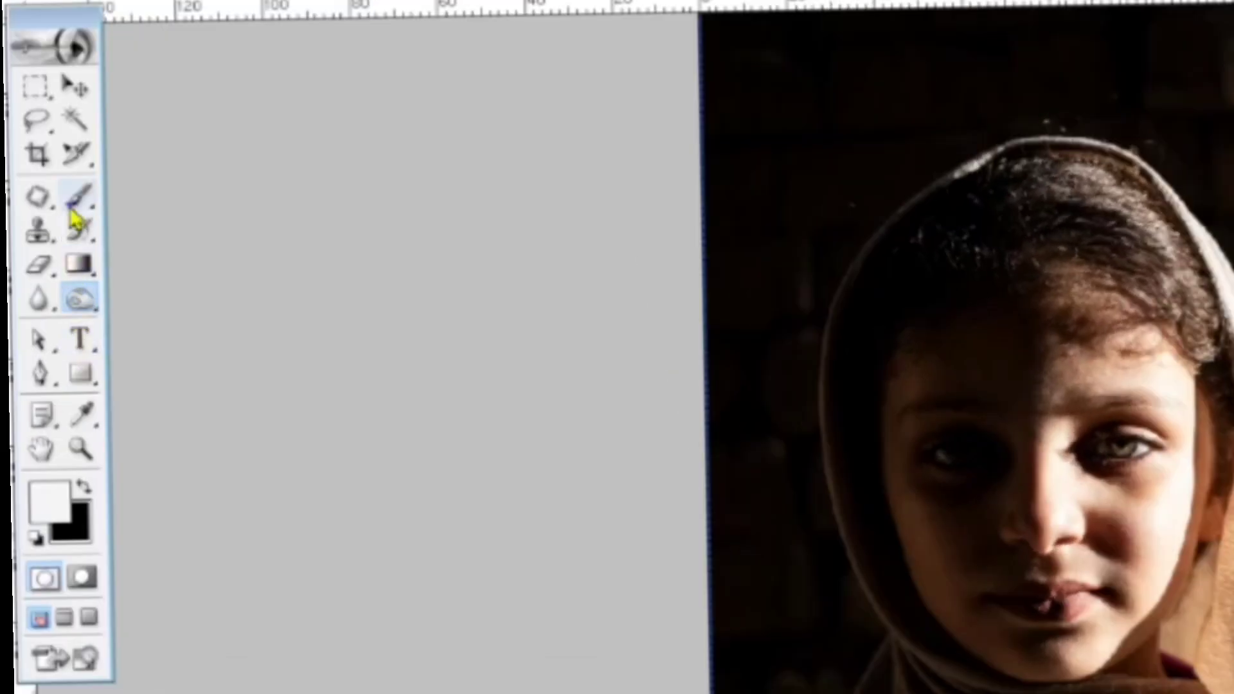
Step: Paint white on the fill layer's mask with the Brush tool over the shadowed side of the face and around the dark eye
{"action": "left_click", "coordinate": [44, 205]}
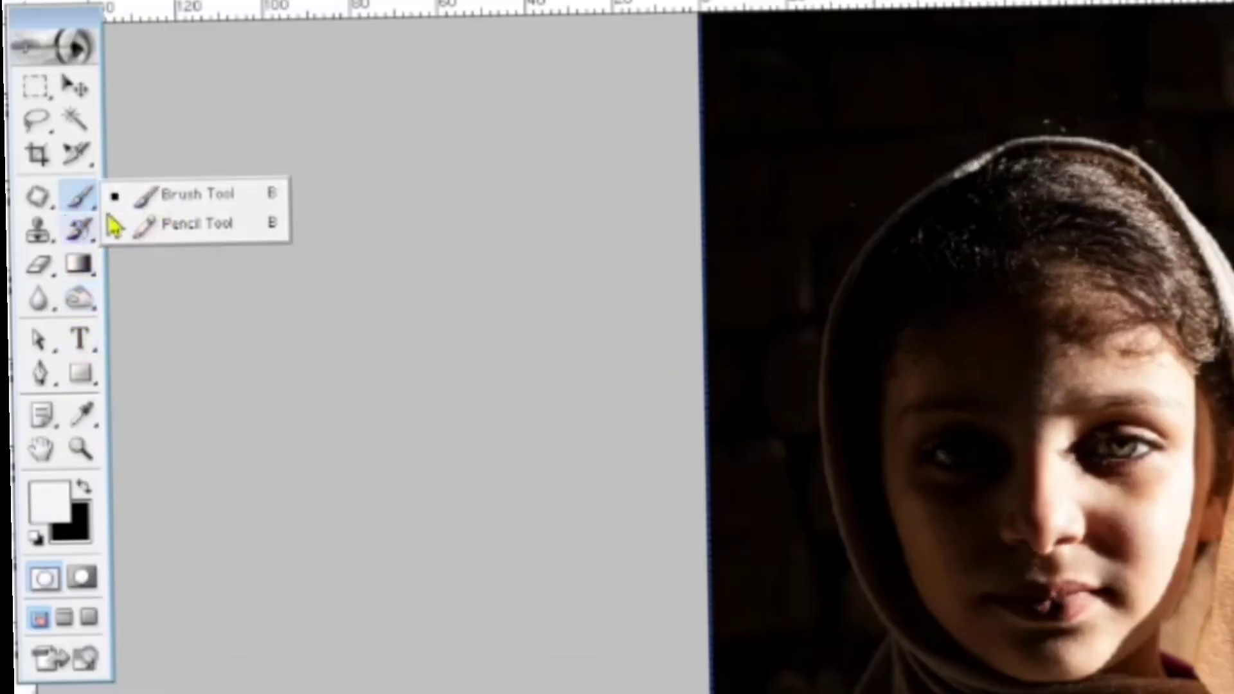
{"action": "left_click", "coordinate": [169, 200]}
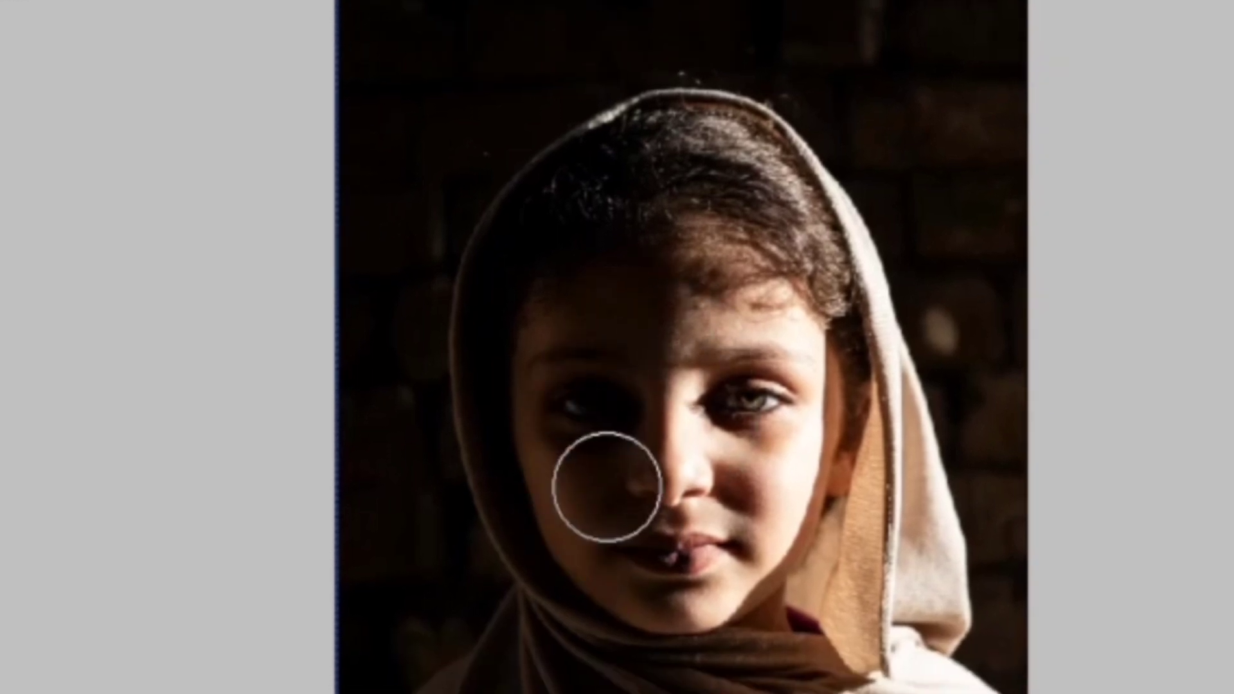
{"action": "mouse_move", "coordinate": [590, 527]}
{"action": "left_mouse_down"}
{"action": "mouse_move", "coordinate": [544, 402]}
{"action": "mouse_move", "coordinate": [556, 337]}
{"action": "mouse_move", "coordinate": [611, 317]}
{"action": "mouse_move", "coordinate": [693, 319]}
{"action": "mouse_move", "coordinate": [651, 388]}
{"action": "mouse_move", "coordinate": [598, 533]}
{"action": "mouse_move", "coordinate": [616, 571]}
{"action": "mouse_move", "coordinate": [663, 597]}
{"action": "mouse_move", "coordinate": [721, 579]}
{"action": "mouse_move", "coordinate": [741, 544]}
{"action": "mouse_move", "coordinate": [666, 521]}
{"action": "mouse_move", "coordinate": [633, 485]}
{"action": "left_mouse_up"}
{"action": "scroll", "coordinate": [631, 415], "scroll_direction": "down", "scroll_amount": 3}
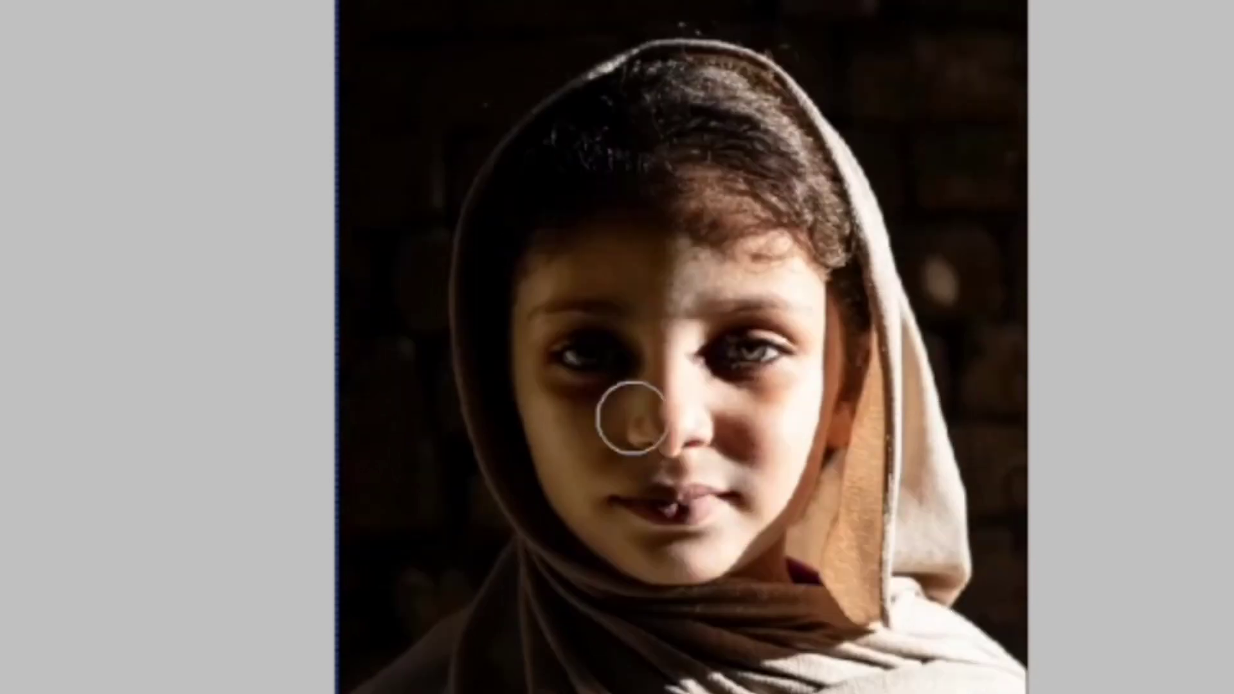
{"action": "mouse_move", "coordinate": [556, 336]}
{"action": "left_mouse_down"}
{"action": "mouse_move", "coordinate": [581, 306]}
{"action": "mouse_move", "coordinate": [644, 349]}
{"action": "mouse_move", "coordinate": [601, 255]}
{"action": "mouse_move", "coordinate": [692, 241]}
{"action": "mouse_move", "coordinate": [758, 385]}
{"action": "mouse_move", "coordinate": [759, 432]}
{"action": "mouse_move", "coordinate": [740, 468]}
{"action": "mouse_move", "coordinate": [654, 438]}
{"action": "mouse_move", "coordinate": [634, 466]}
{"action": "mouse_move", "coordinate": [662, 496]}
{"action": "mouse_move", "coordinate": [660, 553]}
{"action": "mouse_move", "coordinate": [560, 364]}
{"action": "mouse_move", "coordinate": [553, 318]}
{"action": "mouse_move", "coordinate": [578, 258]}
{"action": "mouse_move", "coordinate": [656, 234]}
{"action": "mouse_move", "coordinate": [717, 270]}
{"action": "mouse_move", "coordinate": [770, 456]}
{"action": "mouse_move", "coordinate": [724, 505]}
{"action": "mouse_move", "coordinate": [630, 501]}
{"action": "mouse_move", "coordinate": [560, 422]}
{"action": "mouse_move", "coordinate": [594, 363]}
{"action": "left_mouse_up"}
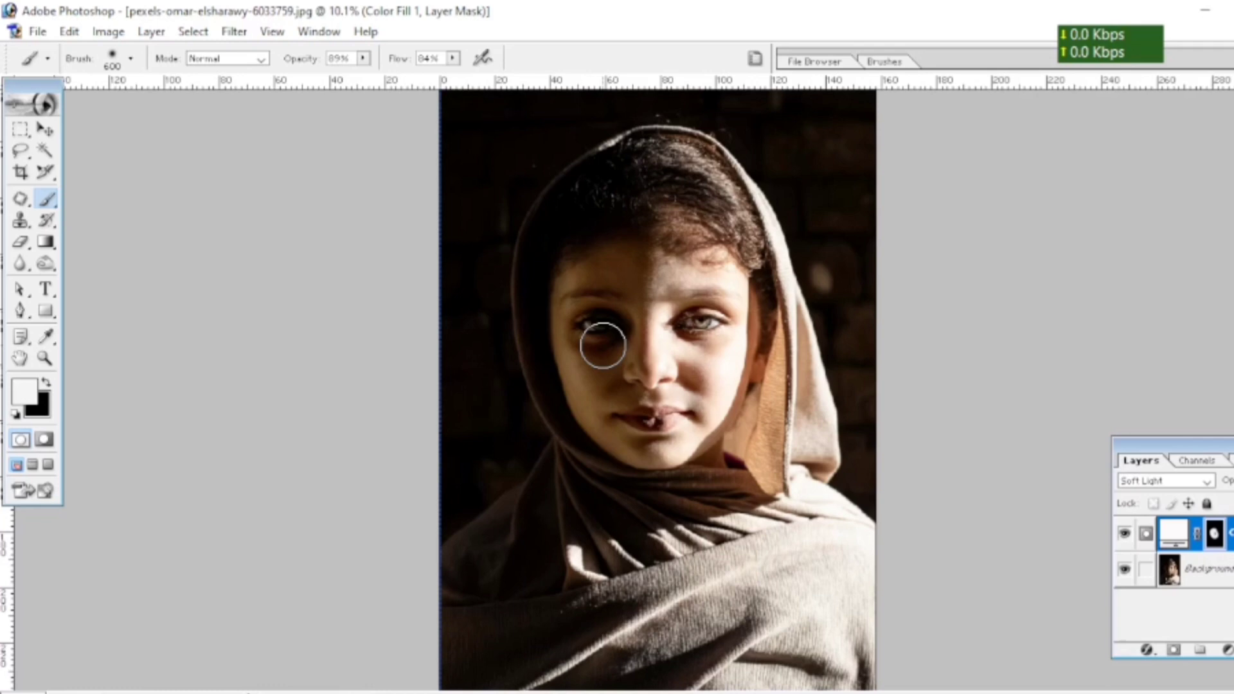
{"action": "left_click_drag", "start_coordinate": [602, 346], "coordinate": [592, 366]}
{"action": "key", "text": "bracketright"}
{"action": "key", "text": "bracketright"}
{"action": "key", "text": "bracketright"}
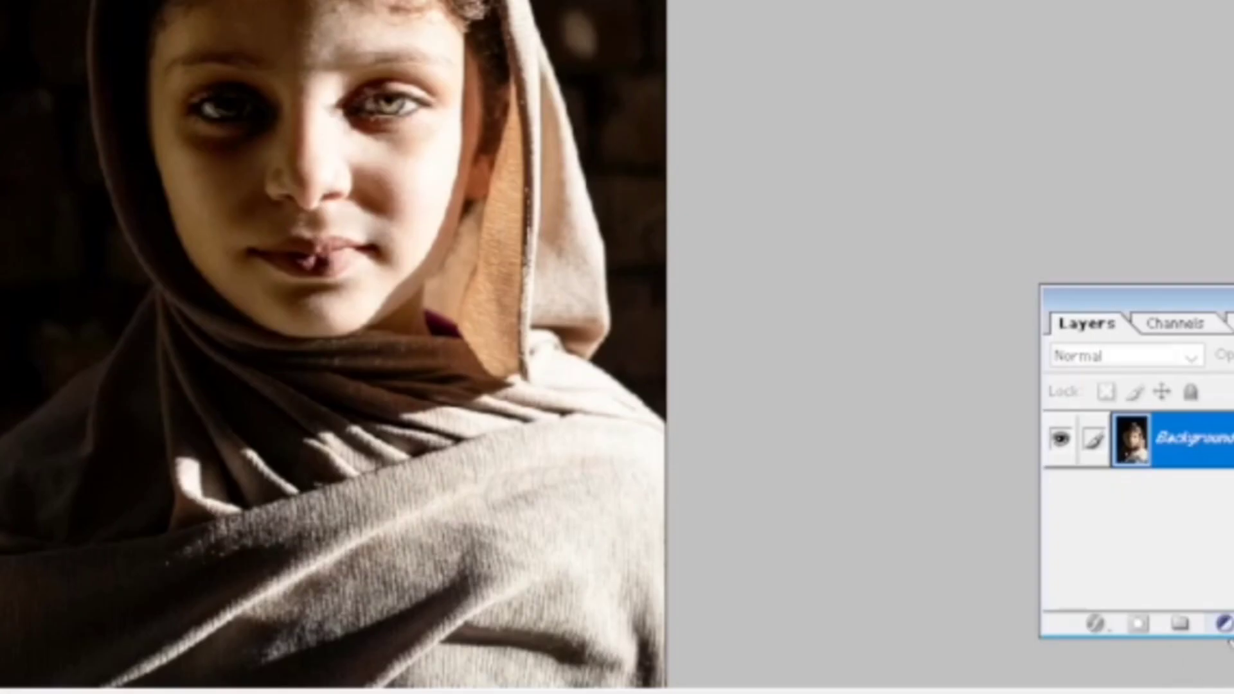
Step: Add another Solid Color fill layer above the brightened portrait in the near-white colour FFFDF9
{"action": "left_click", "coordinate": [1223, 623]}
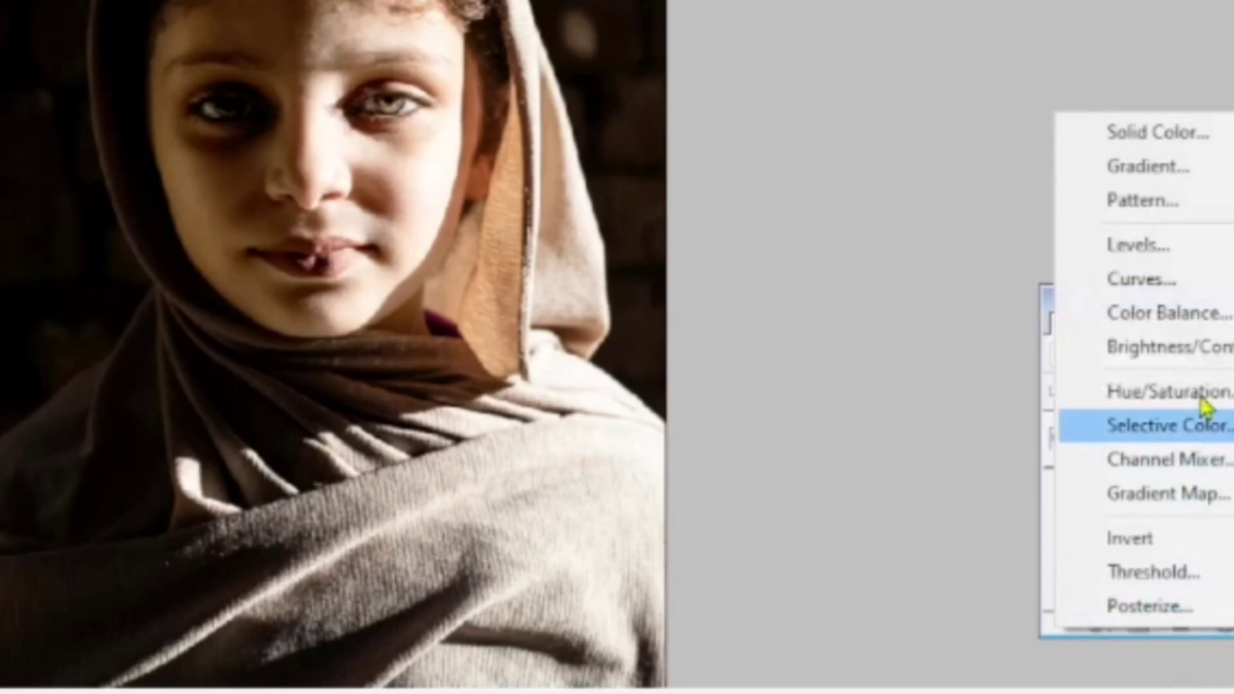
{"action": "left_click", "coordinate": [1203, 133]}
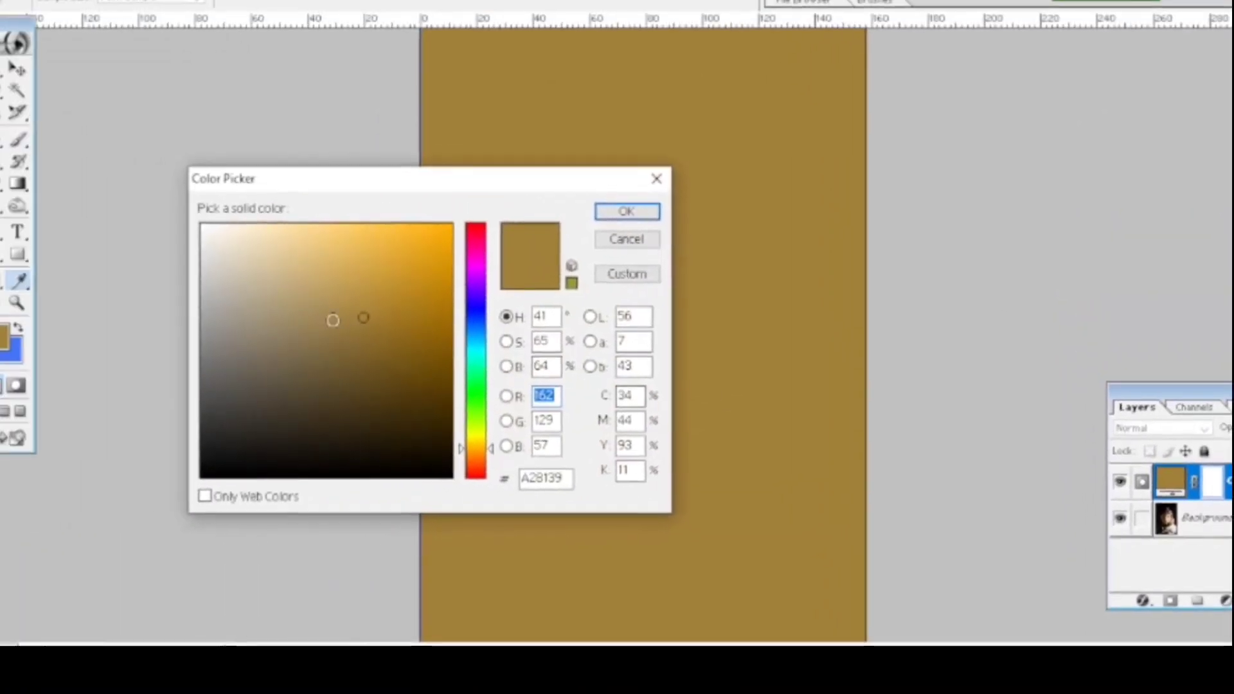
{"action": "left_click", "coordinate": [223, 270]}
{"action": "left_click_drag", "start_coordinate": [223, 270], "coordinate": [203, 247]}
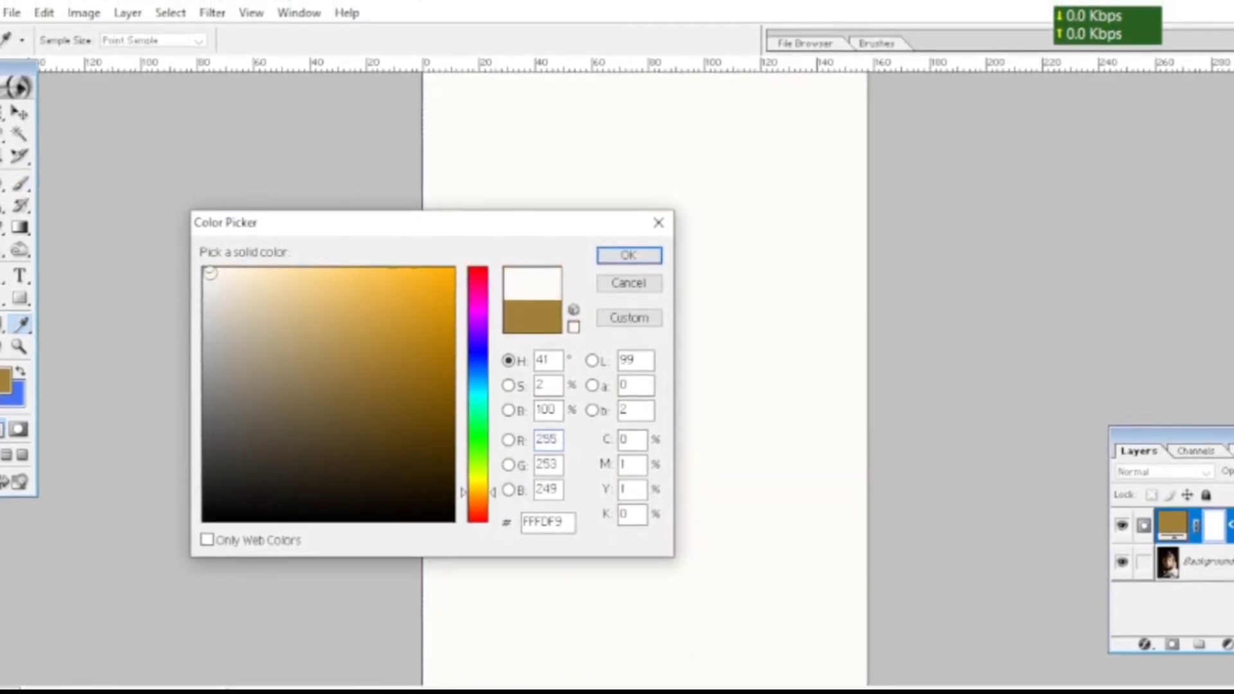
{"action": "left_click", "coordinate": [627, 260]}
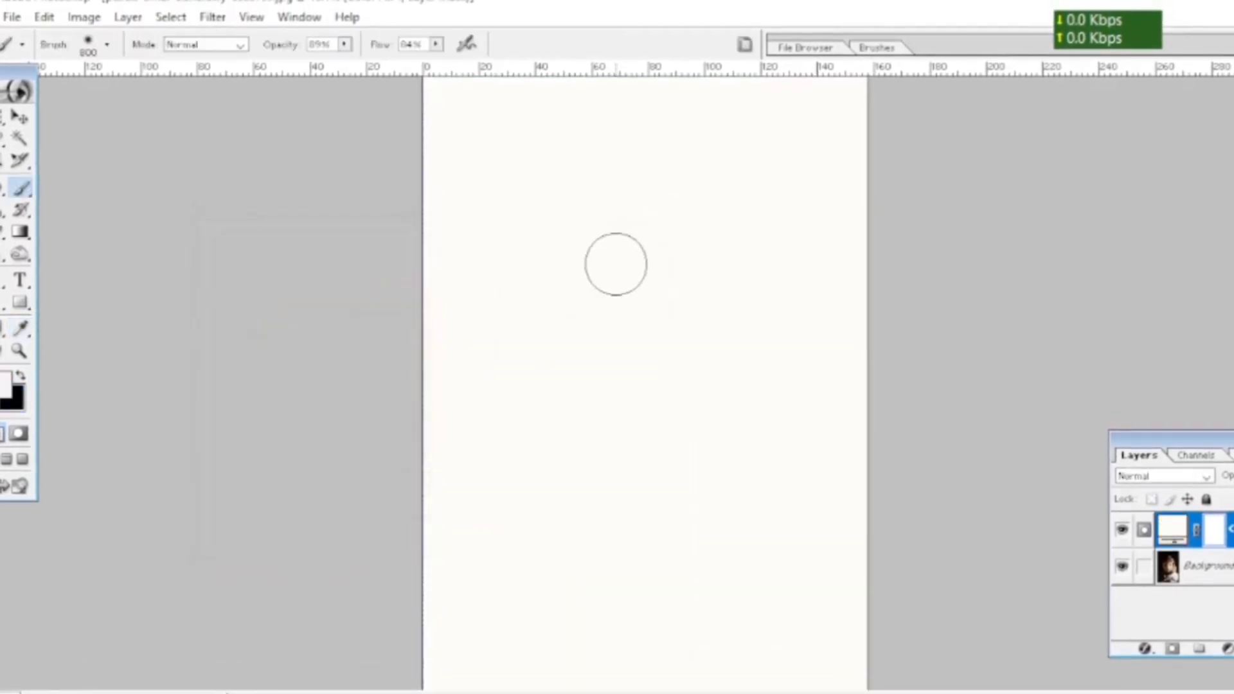
Step: Choose the Brush tool and set the new fill layer's blend mode to Soft Light
{"action": "left_click", "coordinate": [23, 194]}
{"action": "left_click", "coordinate": [78, 188]}
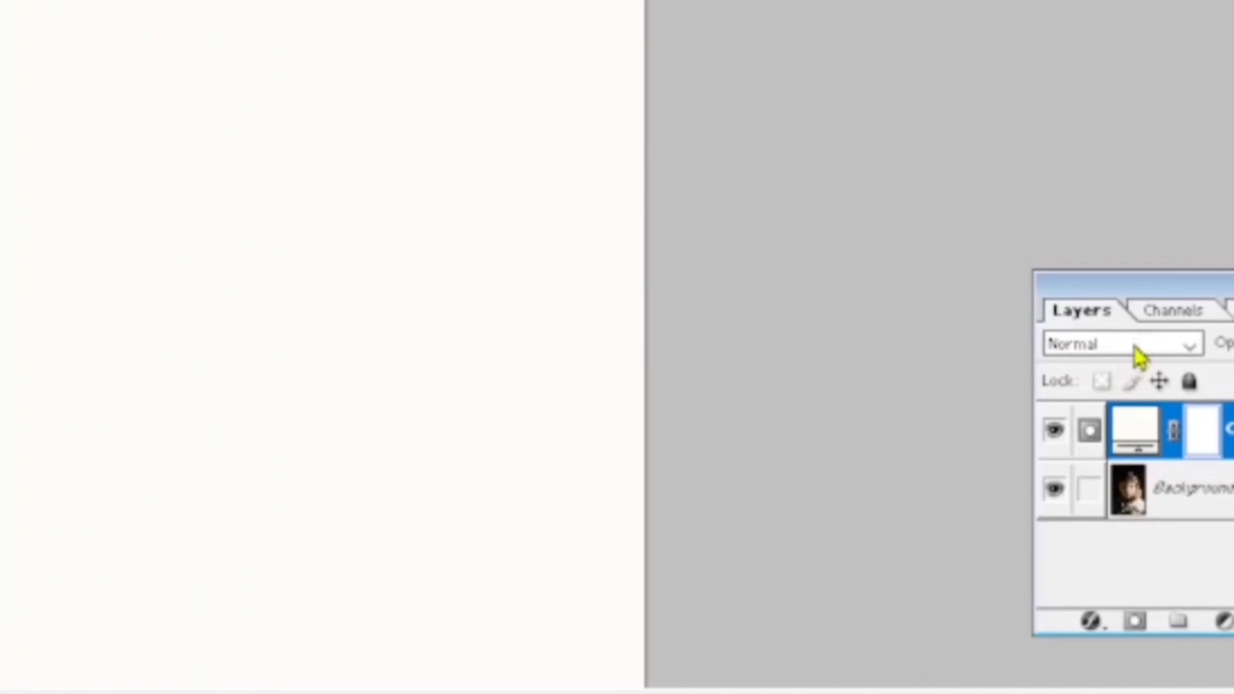
{"action": "left_click", "coordinate": [1139, 347]}
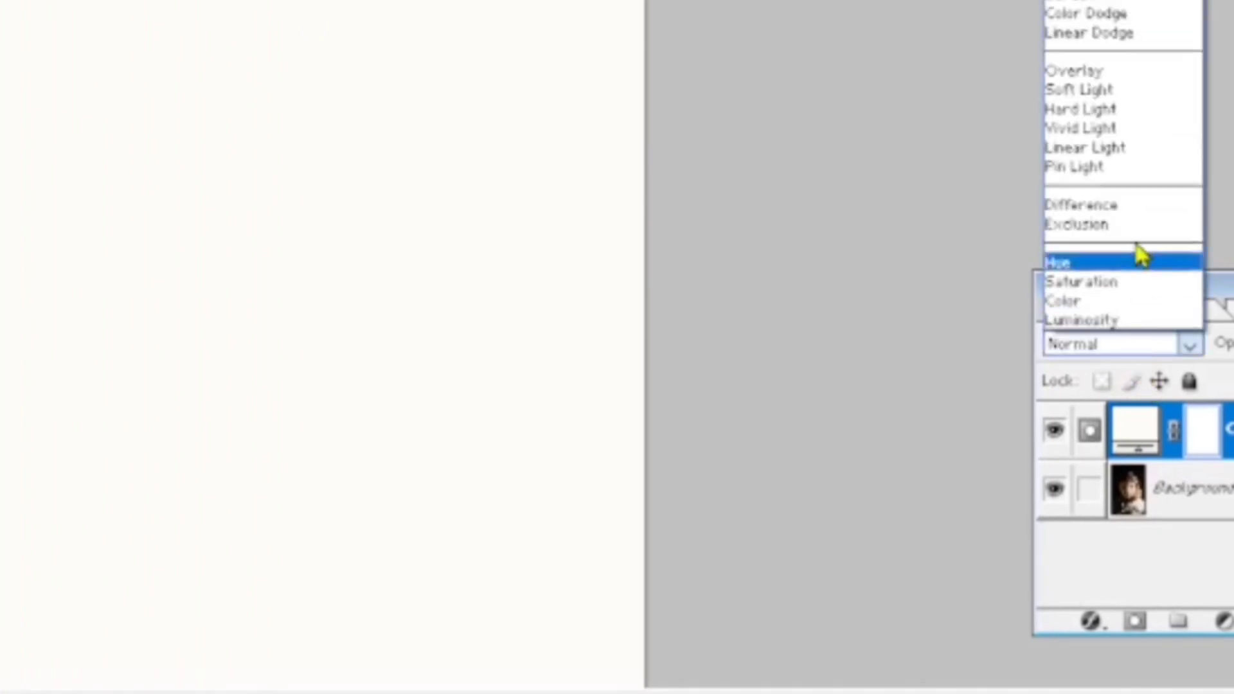
{"action": "left_click", "coordinate": [1137, 91]}
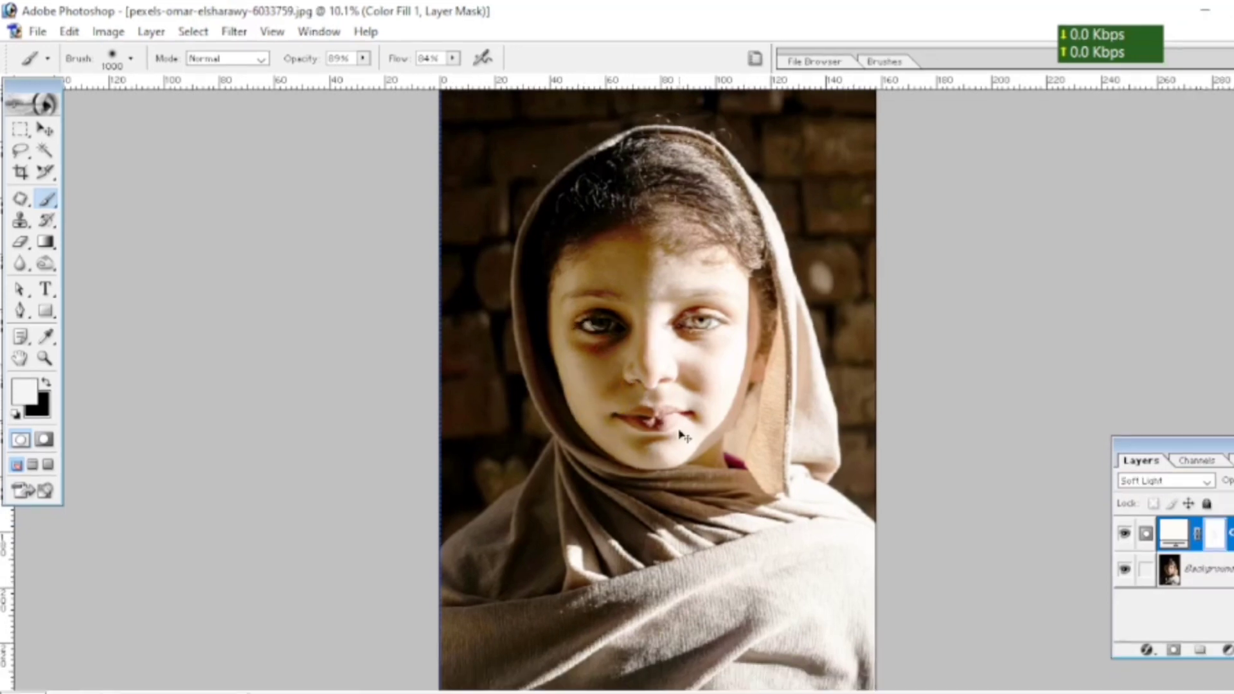
Step: Brush white on the fill layer's mask over the cheek below the shaded eye, and reduce the brush size
{"action": "left_click", "coordinate": [701, 449], "text": "ctrl"}
{"action": "left_click", "coordinate": [700, 449], "text": "ctrl"}
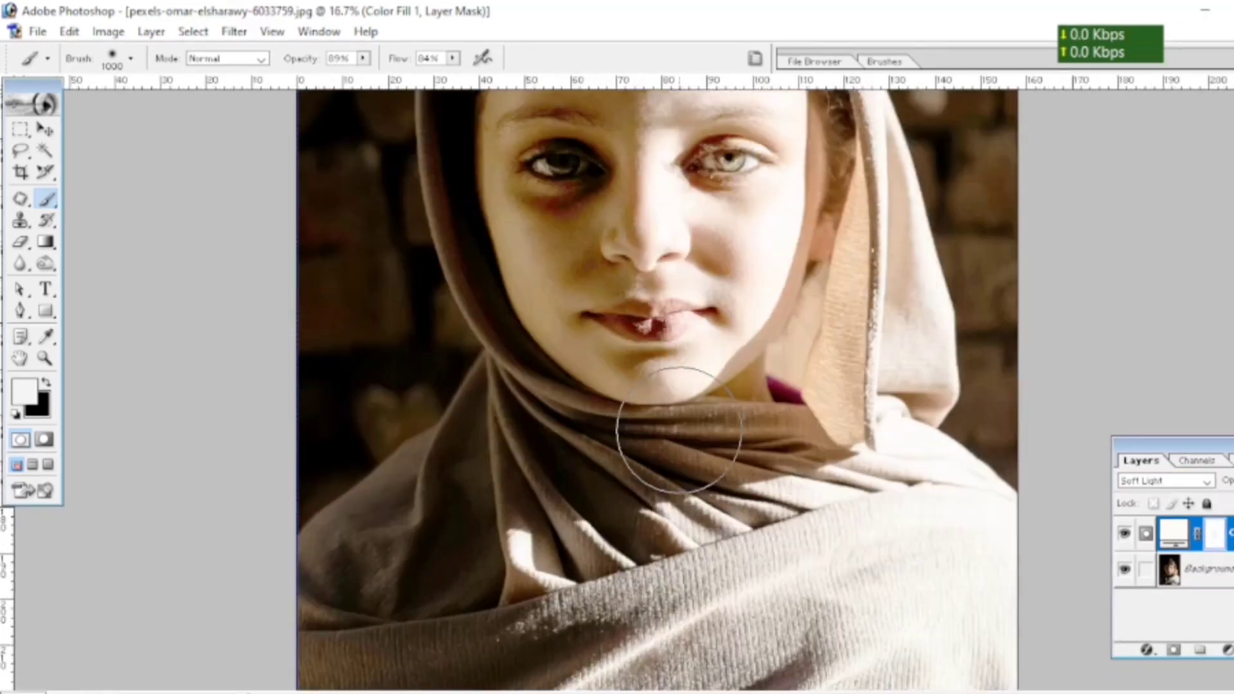
{"action": "scroll", "coordinate": [679, 430], "scroll_direction": "up", "scroll_amount": 2}
{"action": "scroll", "coordinate": [678, 429], "scroll_direction": "up", "scroll_amount": 2}
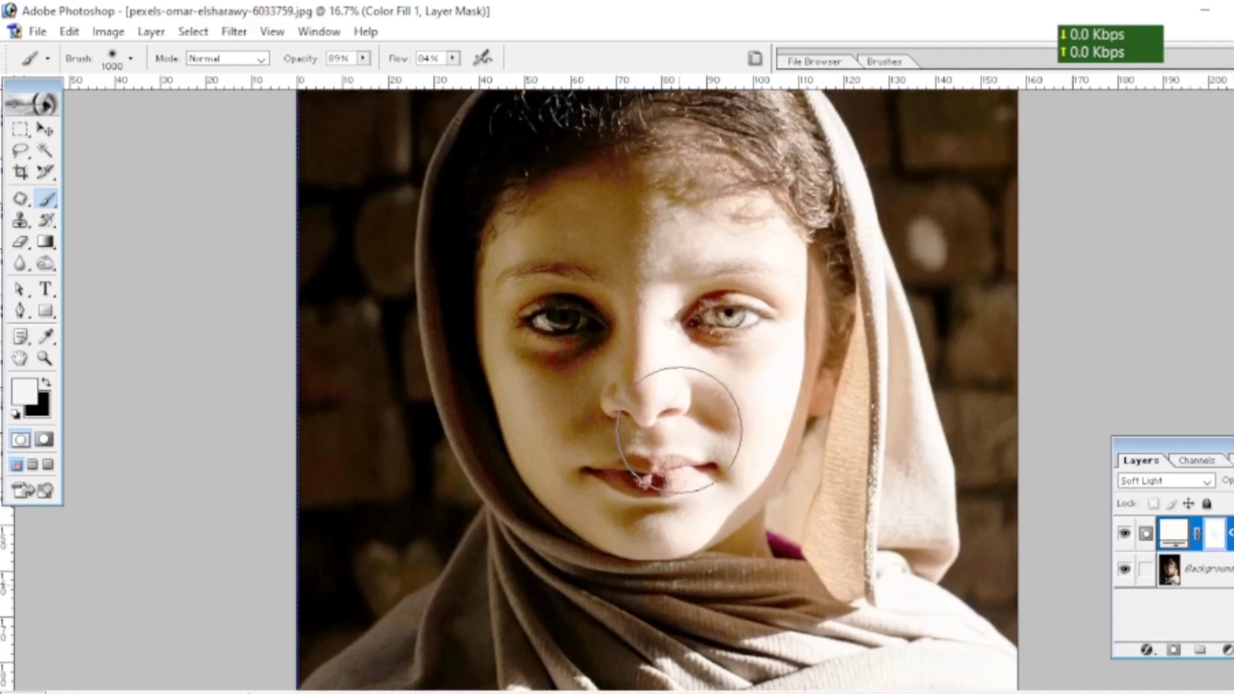
{"action": "mouse_move", "coordinate": [591, 382]}
{"action": "left_mouse_down"}
{"action": "mouse_move", "coordinate": [565, 336]}
{"action": "mouse_move", "coordinate": [565, 372]}
{"action": "left_mouse_up"}
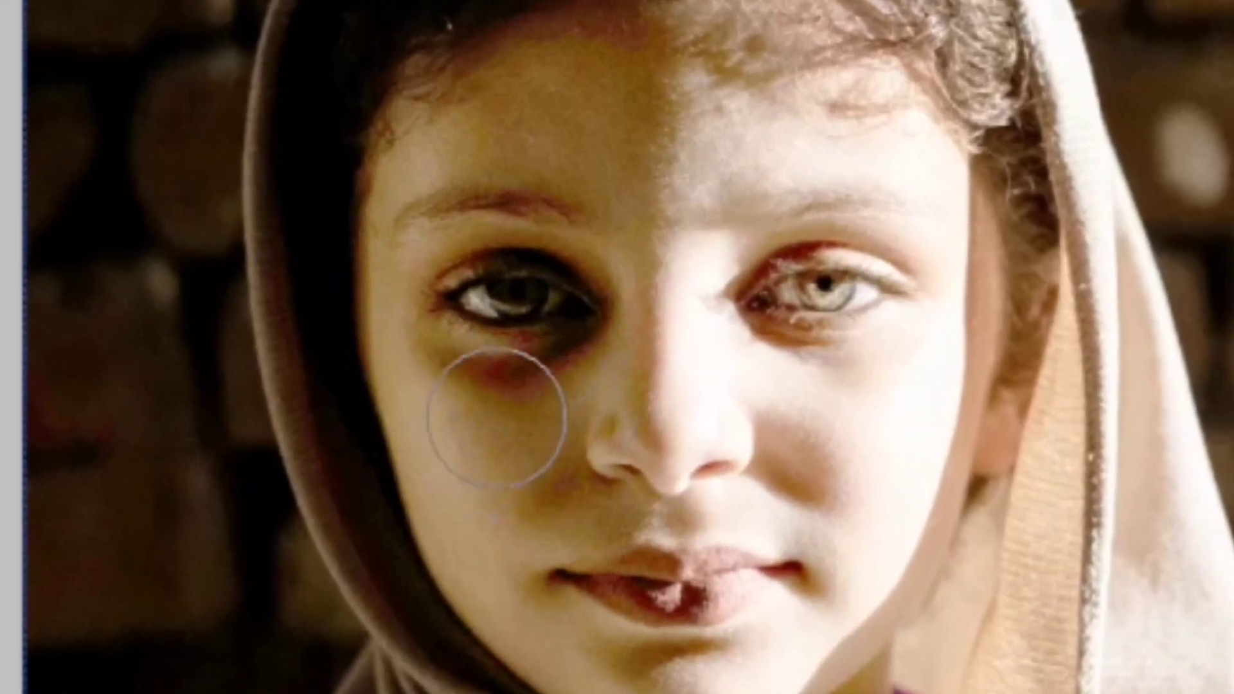
{"action": "key", "text": "["}
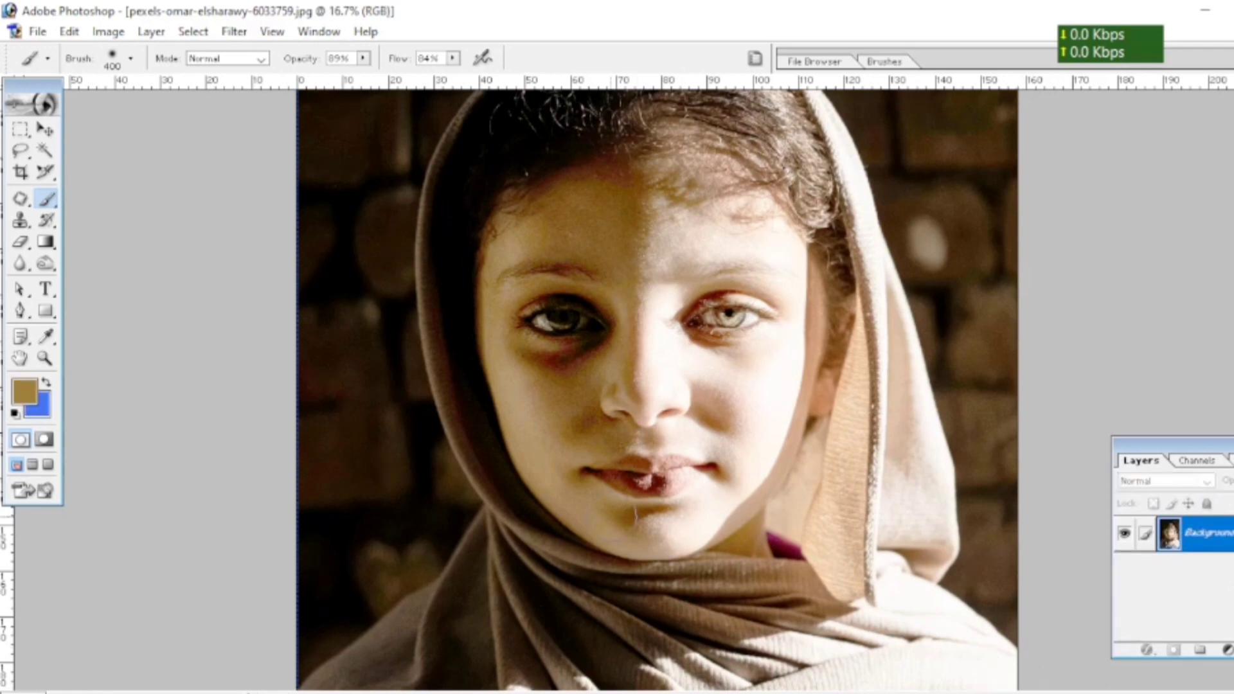
Step: Sample the shaded cheek's skin tone and paint over the dark circle beneath the eye with the brush reduced to size 250
{"action": "scroll", "coordinate": [556, 383], "scroll_direction": "down", "scroll_amount": 1}
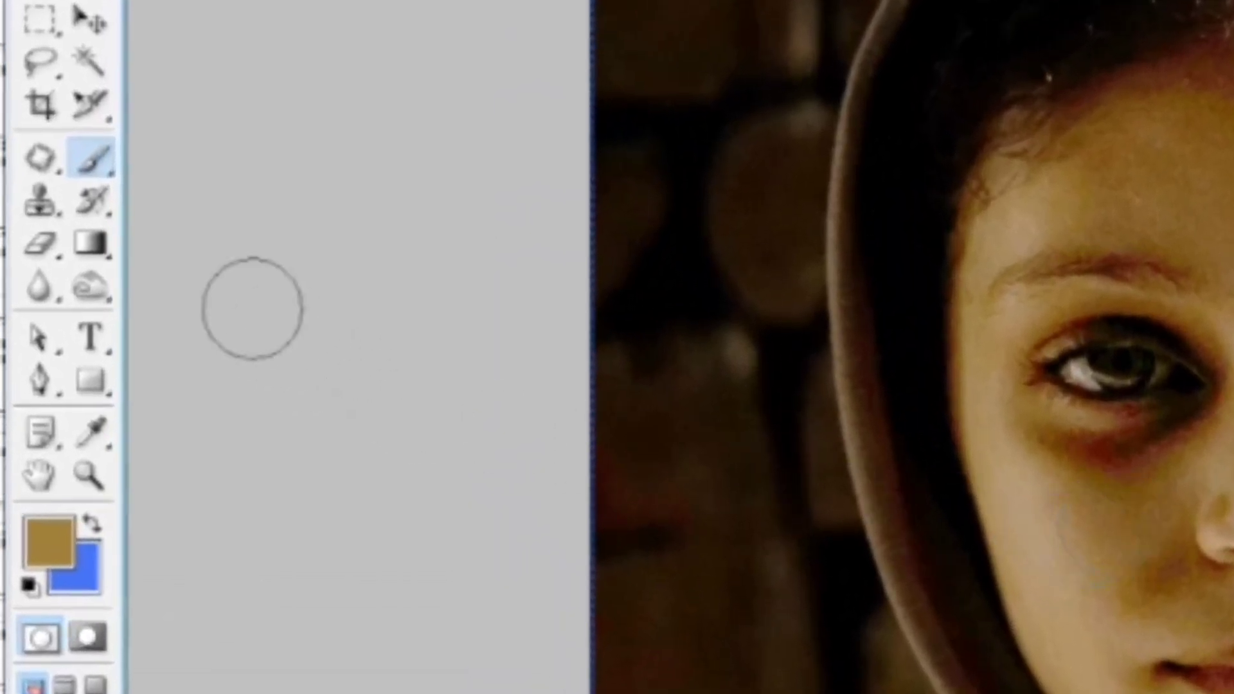
{"action": "left_click_drag", "start_coordinate": [90, 156], "coordinate": [166, 171]}
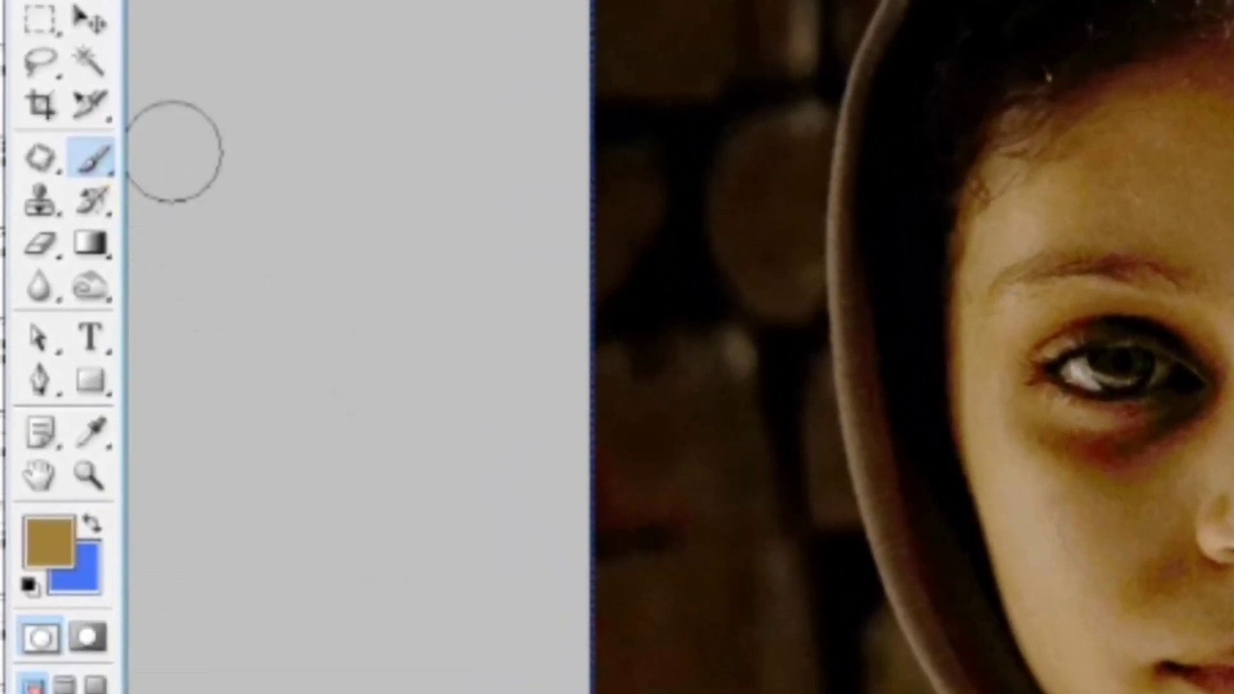
{"action": "mouse_move", "coordinate": [91, 157]}
{"action": "left_mouse_down"}
{"action": "mouse_move", "coordinate": [193, 192]}
{"action": "mouse_move", "coordinate": [193, 157]}
{"action": "left_mouse_up"}
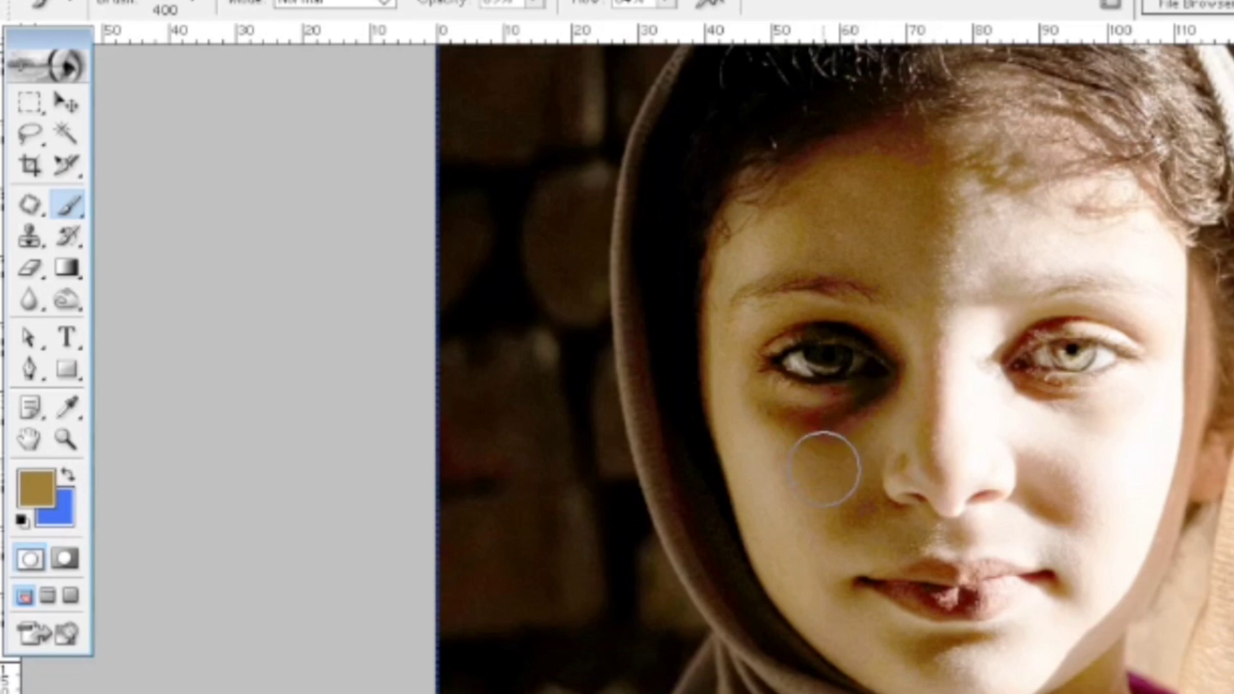
{"action": "left_click", "coordinate": [824, 468], "text": "alt"}
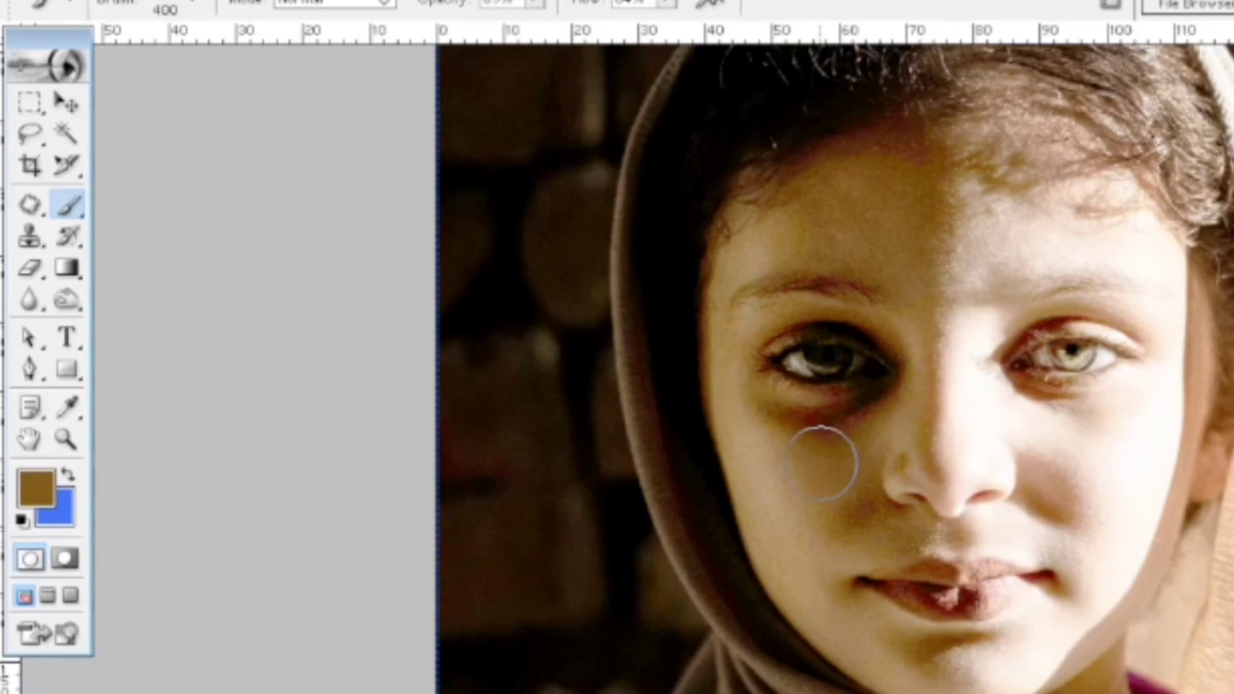
{"action": "key", "text": "bracketleft"}
{"action": "key", "text": "bracketleft"}
{"action": "mouse_move", "coordinate": [821, 464]}
{"action": "left_mouse_down"}
{"action": "mouse_move", "coordinate": [826, 437]}
{"action": "mouse_move", "coordinate": [876, 394]}
{"action": "left_mouse_up"}
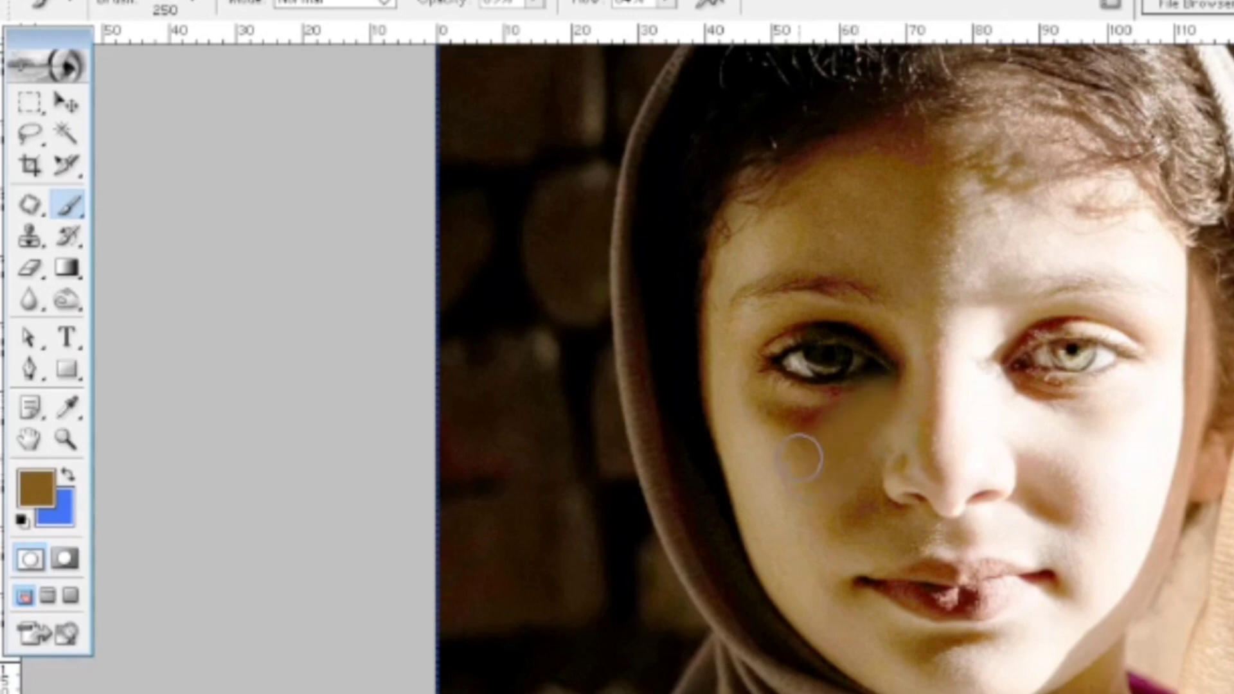
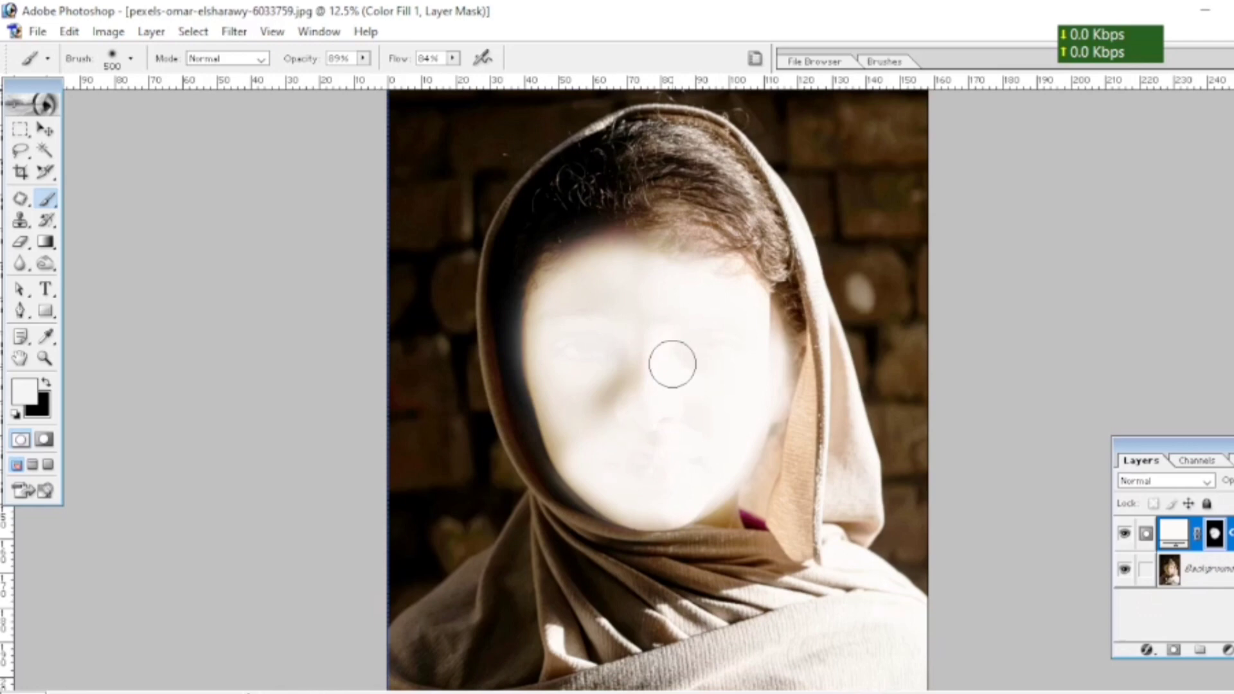
Step: Set the near-white fill layer's blend mode to Soft Light and merge it down into the Background layer
{"action": "key", "text": "bracketleft"}
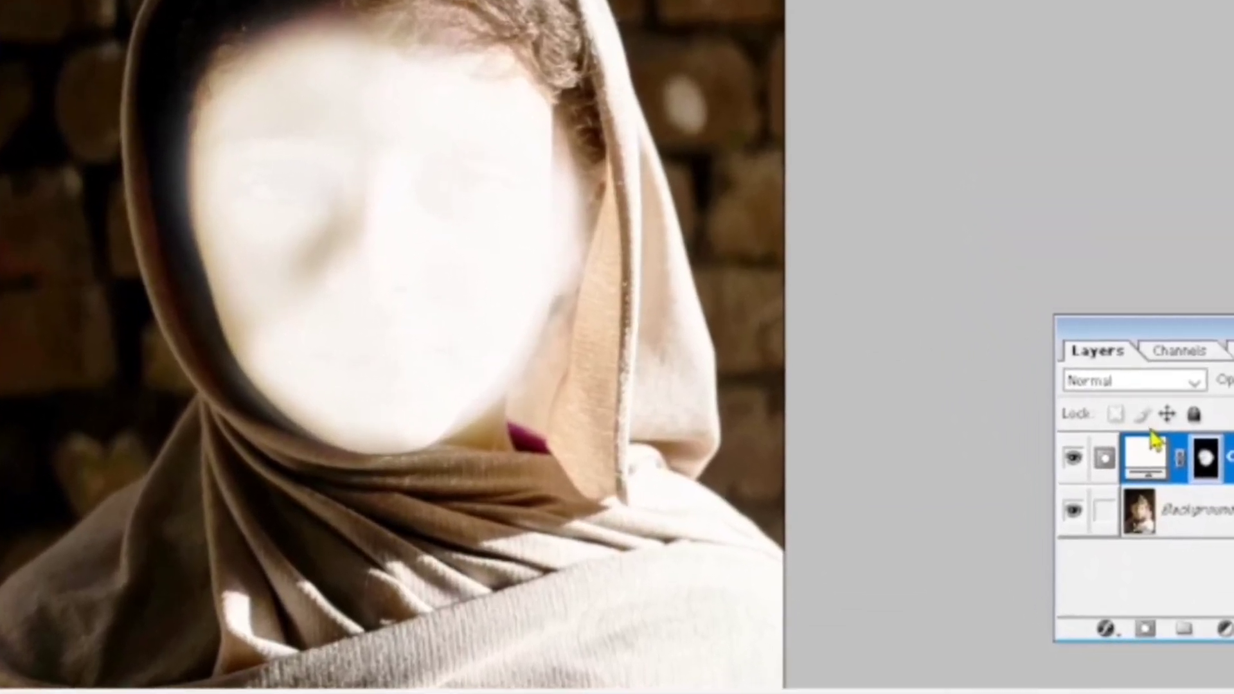
{"action": "left_click", "coordinate": [1115, 384]}
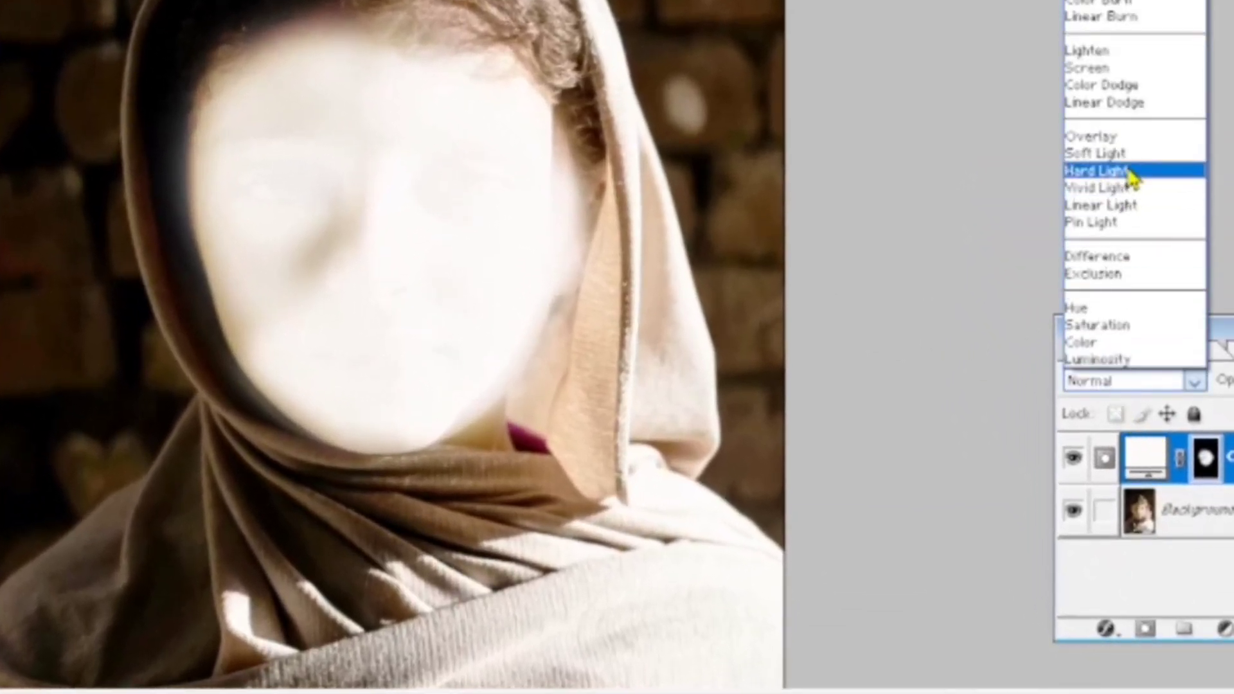
{"action": "left_click", "coordinate": [1111, 154]}
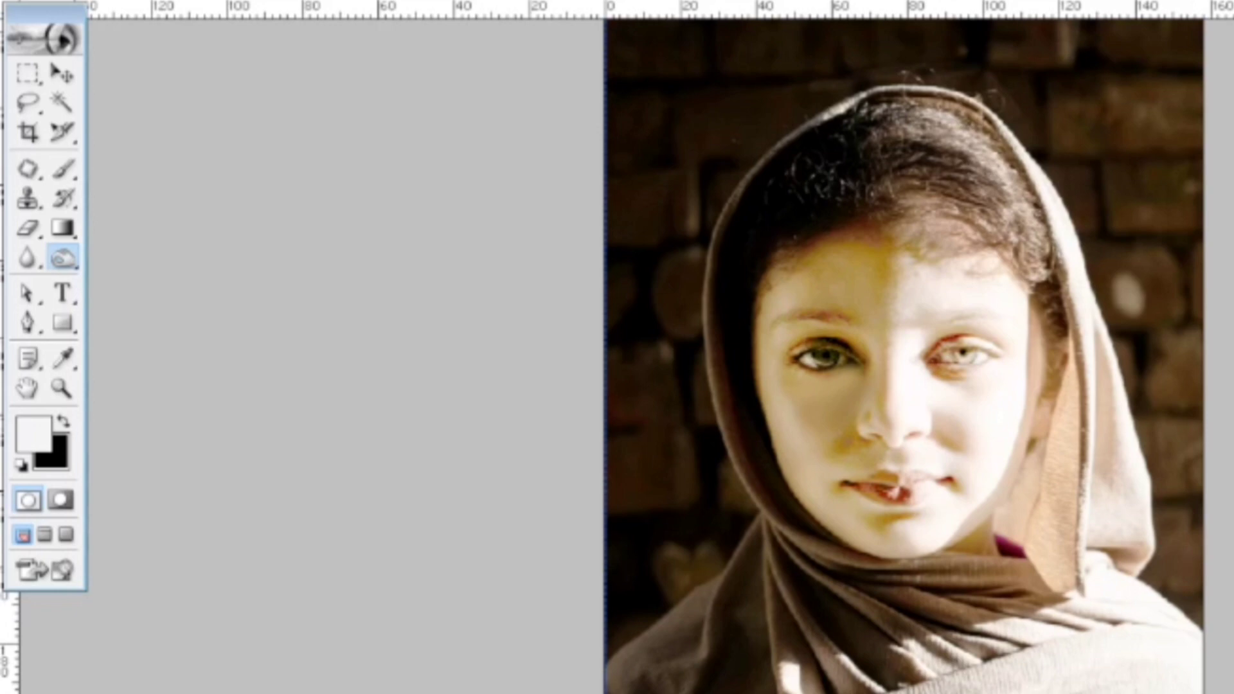
{"action": "key", "text": "ctrl+e"}
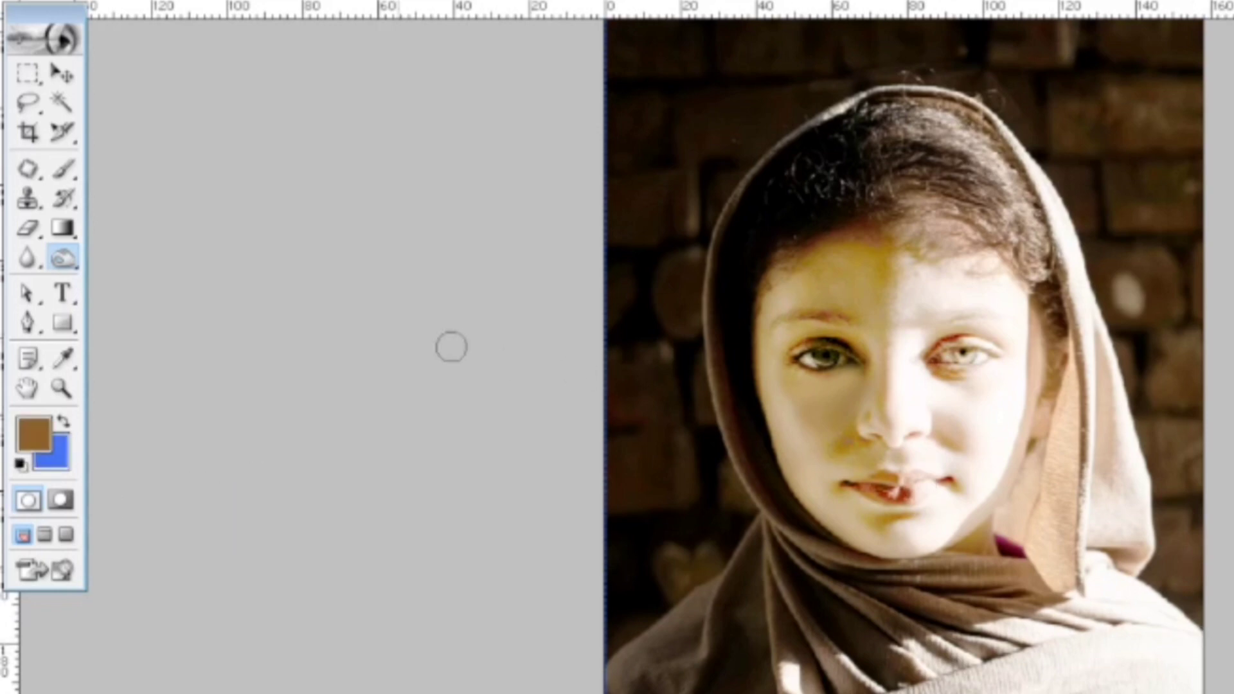
Step: Choose the Burn tool and darken both of the portrait's faded eyebrows
{"action": "right_click", "coordinate": [64, 276]}
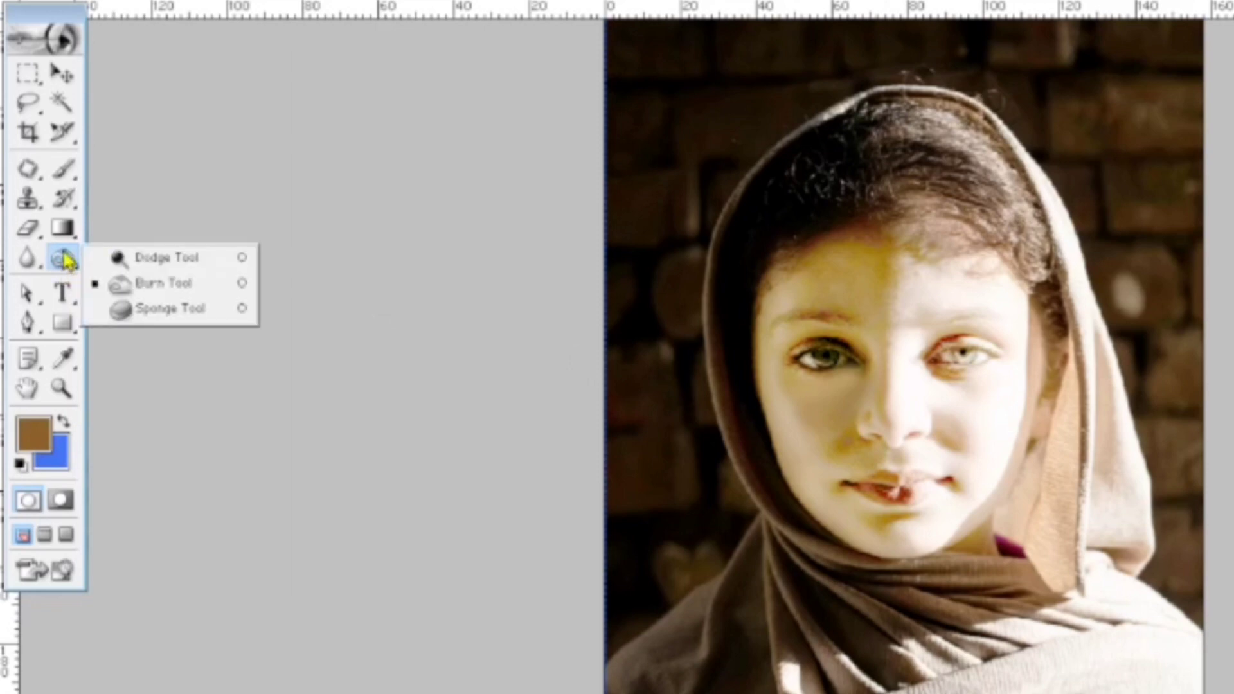
{"action": "left_click", "coordinate": [197, 291]}
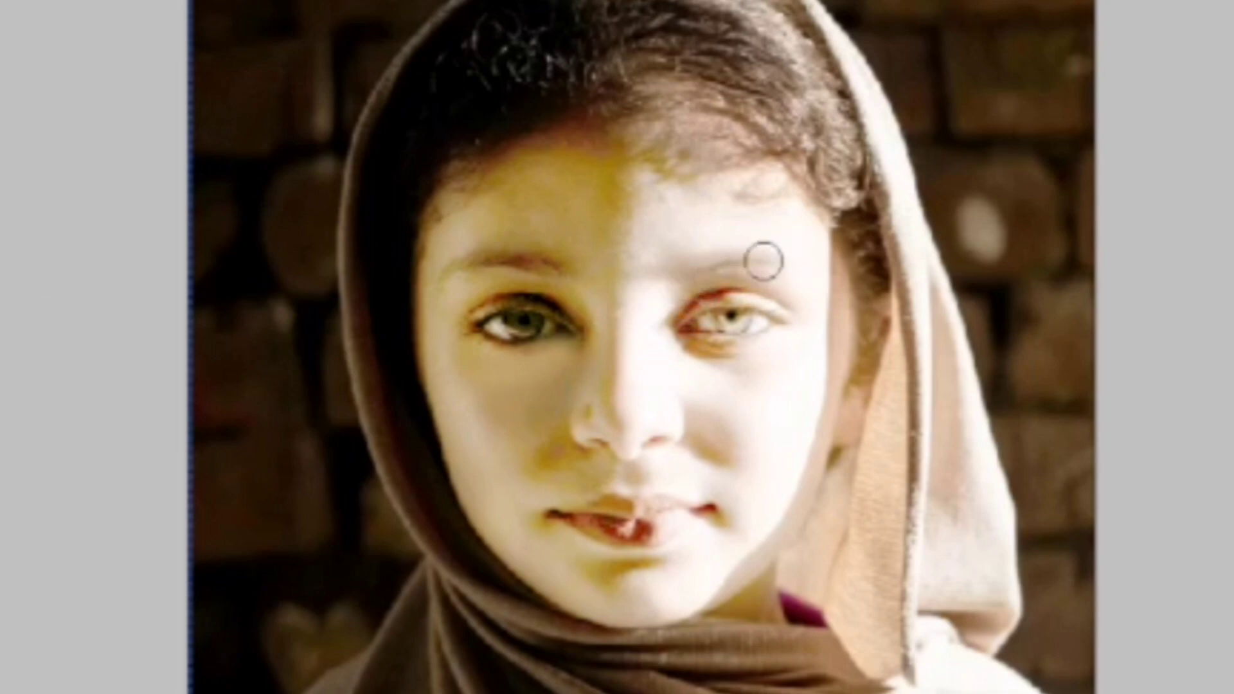
{"action": "left_click_drag", "start_coordinate": [685, 268], "coordinate": [788, 264]}
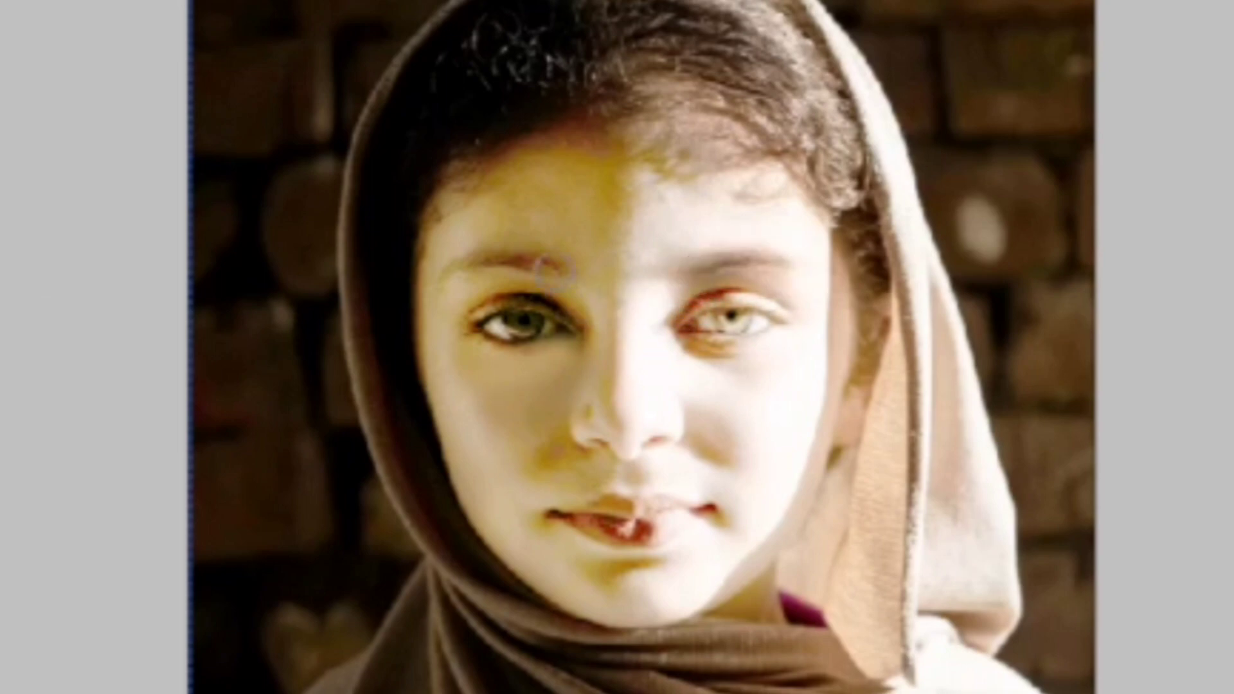
{"action": "left_click_drag", "start_coordinate": [554, 265], "coordinate": [466, 270]}
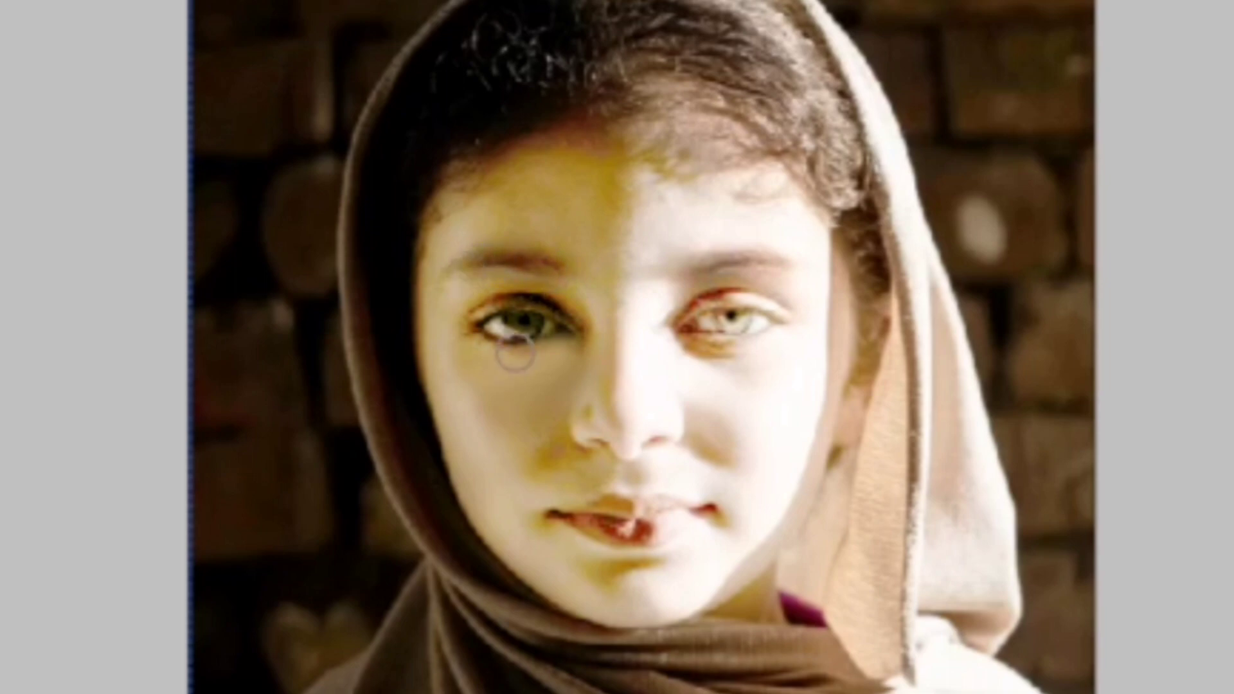
Step: Burn the washed-out eye on the sunlit side of the face until its iris is dark, and reduce the brush size
{"action": "scroll", "coordinate": [511, 347], "scroll_direction": "down", "scroll_amount": 1}
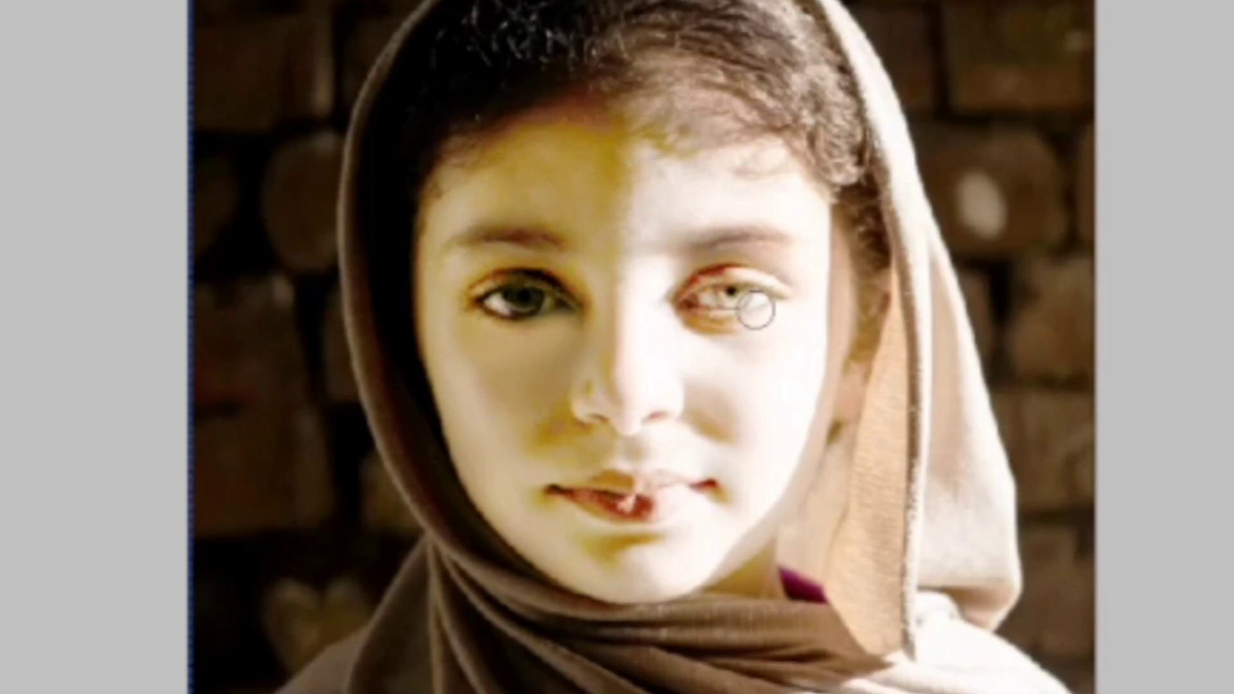
{"action": "left_click", "coordinate": [733, 297]}
{"action": "mouse_move", "coordinate": [710, 301]}
{"action": "left_mouse_down"}
{"action": "mouse_move", "coordinate": [738, 283]}
{"action": "mouse_move", "coordinate": [748, 310]}
{"action": "left_mouse_up"}
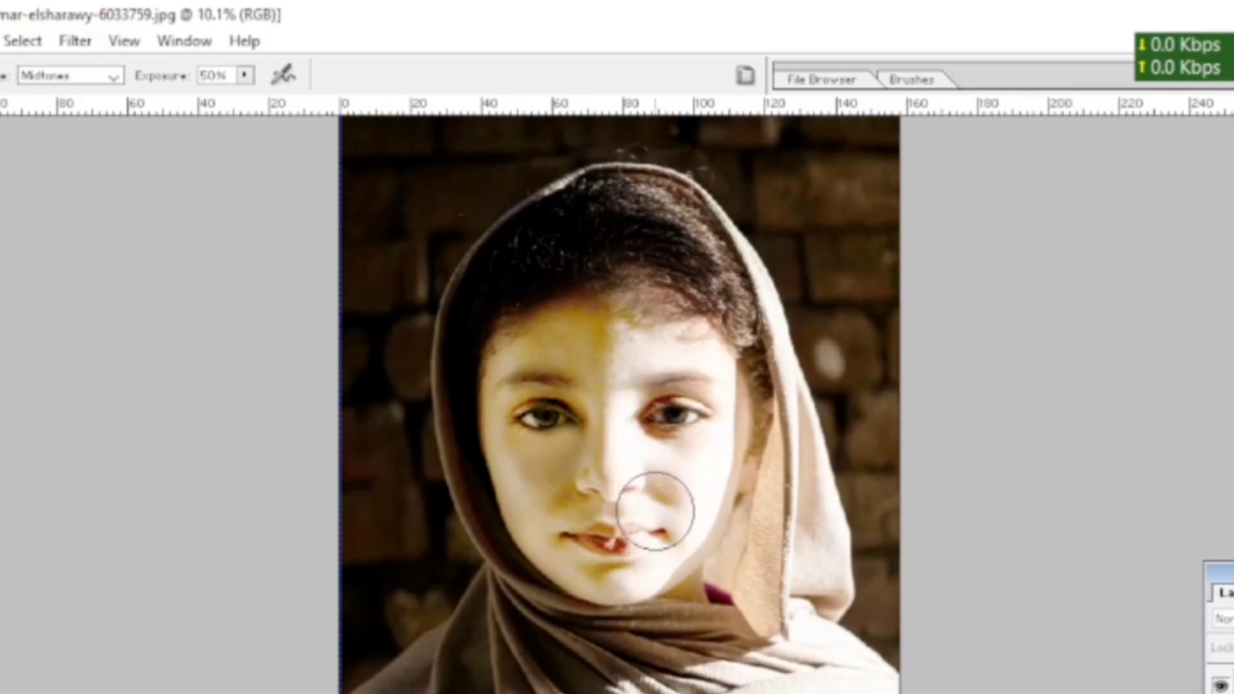
{"action": "key", "text": "bracketleft"}
{"action": "key", "text": "bracketleft"}
{"action": "key", "text": "bracketleft"}
{"action": "scroll", "coordinate": [654, 511], "scroll_direction": "down", "scroll_amount": 2}
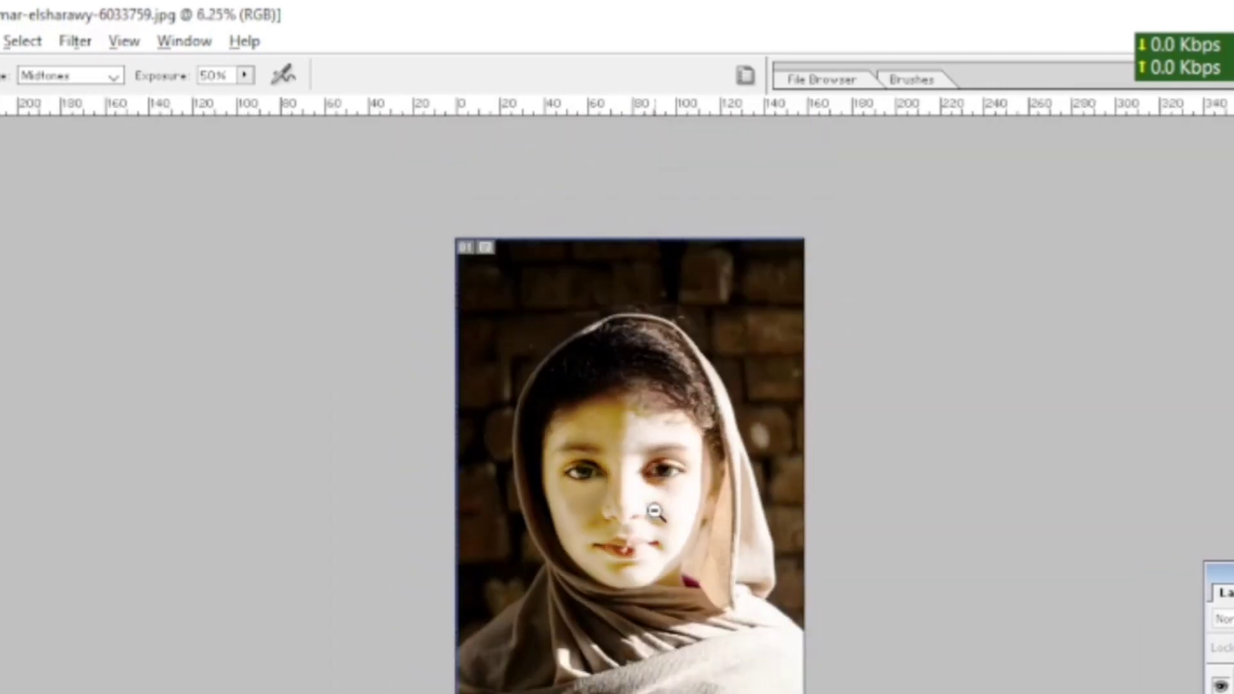
{"action": "scroll", "coordinate": [655, 511], "scroll_direction": "up", "scroll_amount": 1}
{"action": "scroll", "coordinate": [654, 511], "scroll_direction": "down", "scroll_amount": 2}
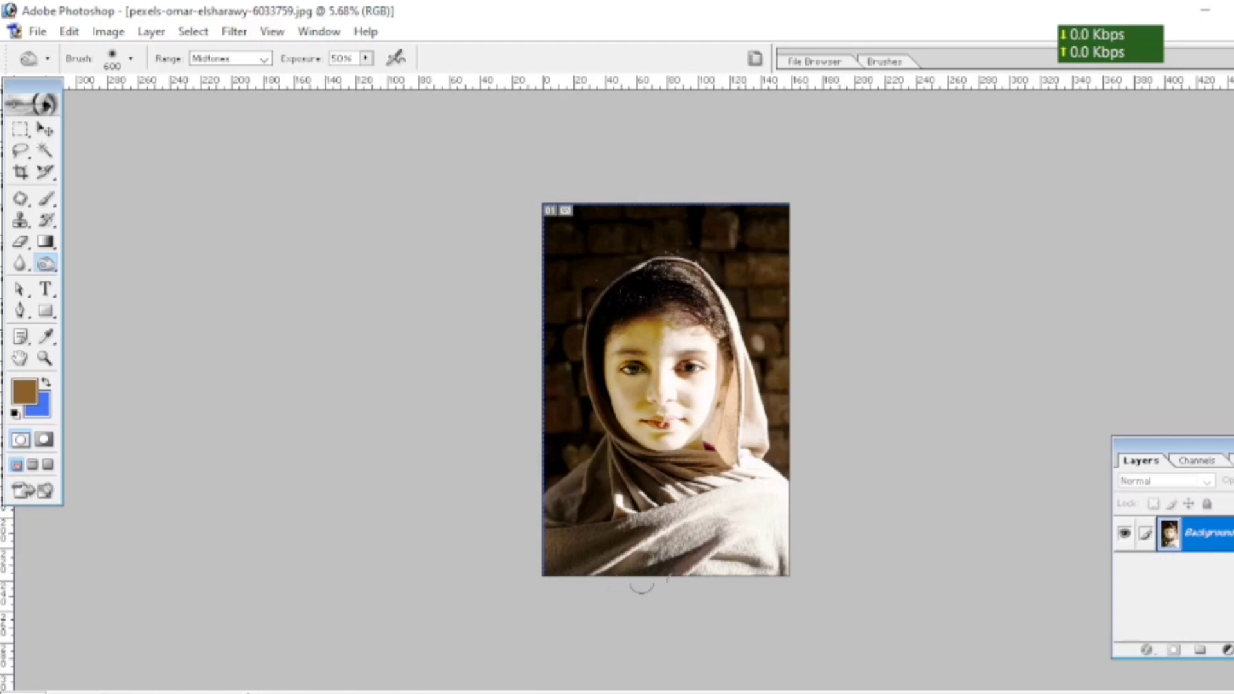
Step: Choose the Pen tool and trace a path along the shaded-side shoulder up to the base of the headscarf
{"action": "left_click", "coordinate": [25, 131]}
{"action": "left_click", "coordinate": [45, 131]}
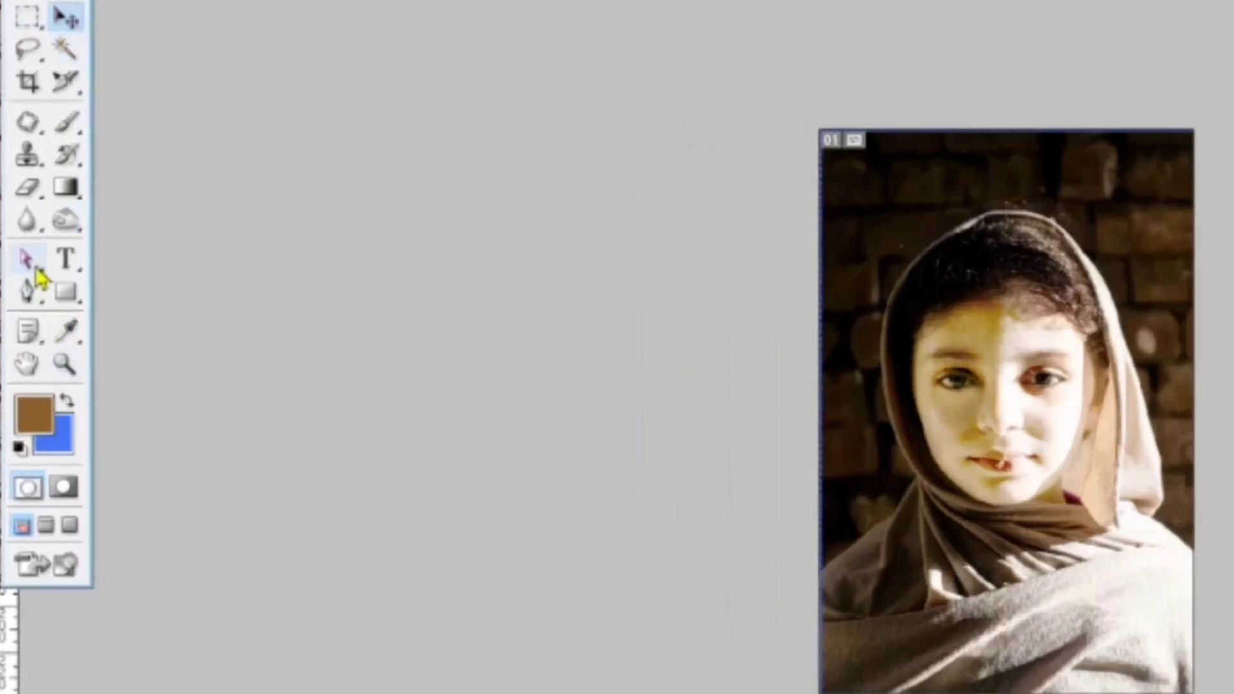
{"action": "left_click_drag", "start_coordinate": [20, 310], "coordinate": [103, 315]}
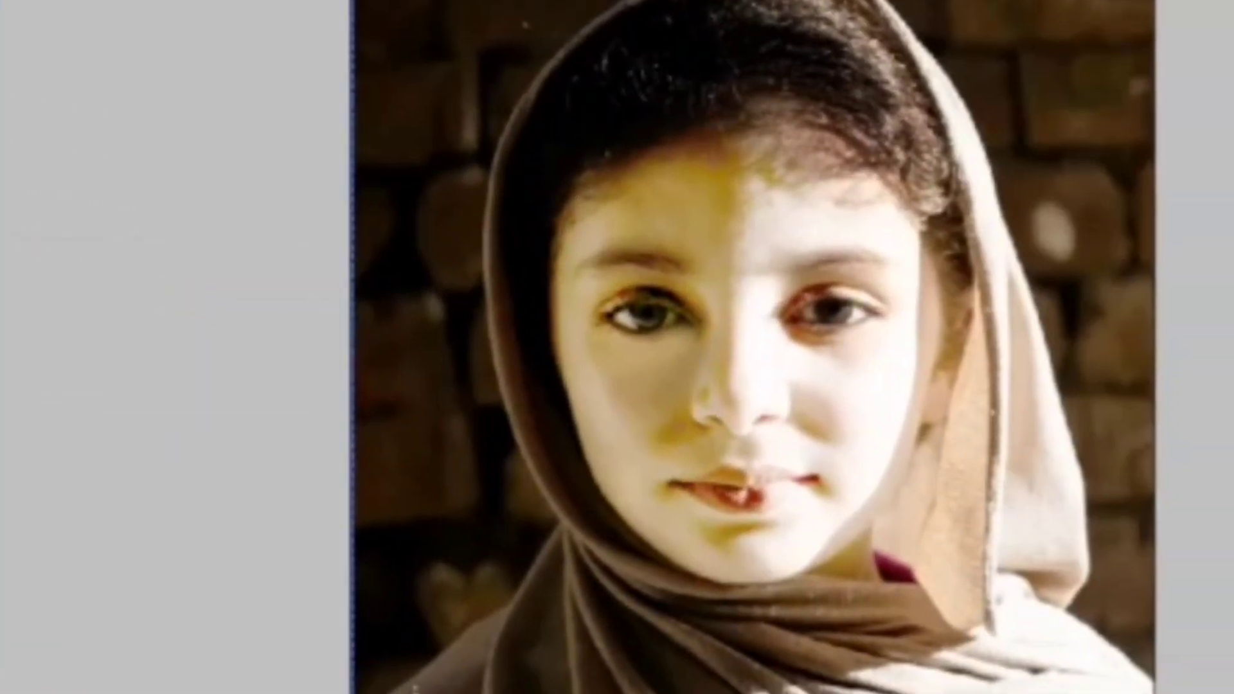
{"action": "left_click", "coordinate": [421, 670]}
{"action": "left_click", "coordinate": [466, 631]}
{"action": "left_click", "coordinate": [497, 615]}
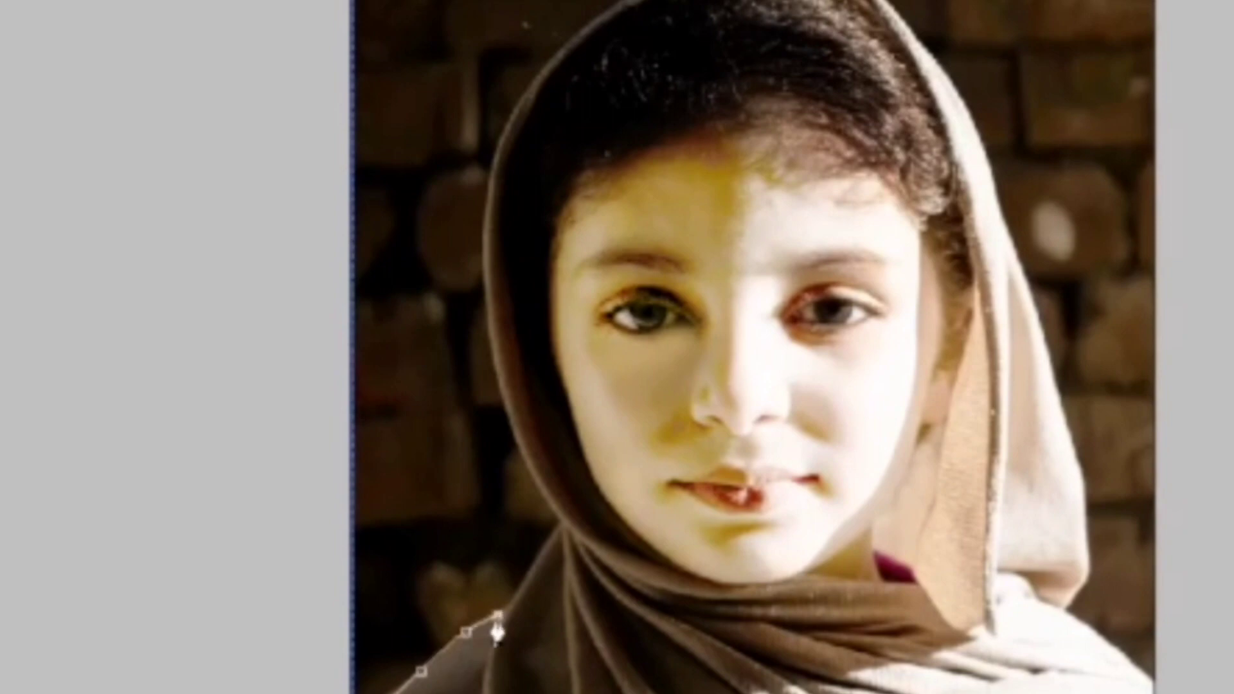
{"action": "left_click", "coordinate": [513, 597]}
{"action": "left_click", "coordinate": [545, 551]}
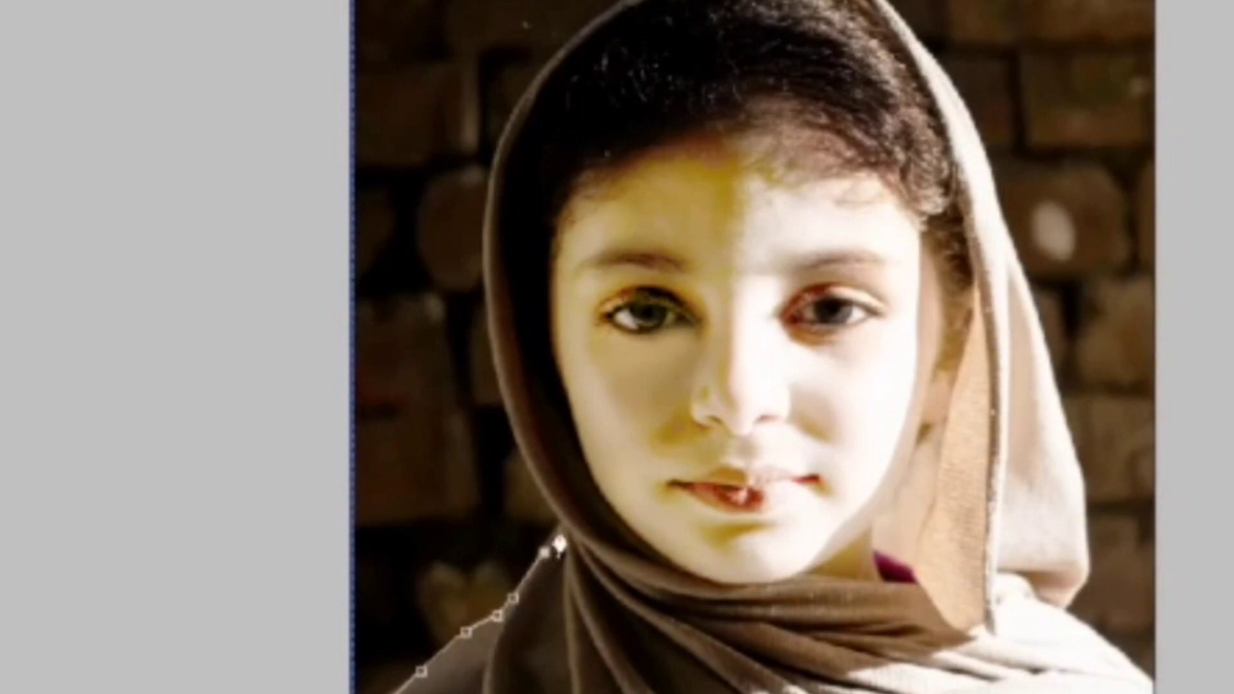
Step: Continue the path up the headscarf's shaded edge, over the crown and down its sunlit edge to the other shoulder
{"action": "left_click", "coordinate": [524, 445]}
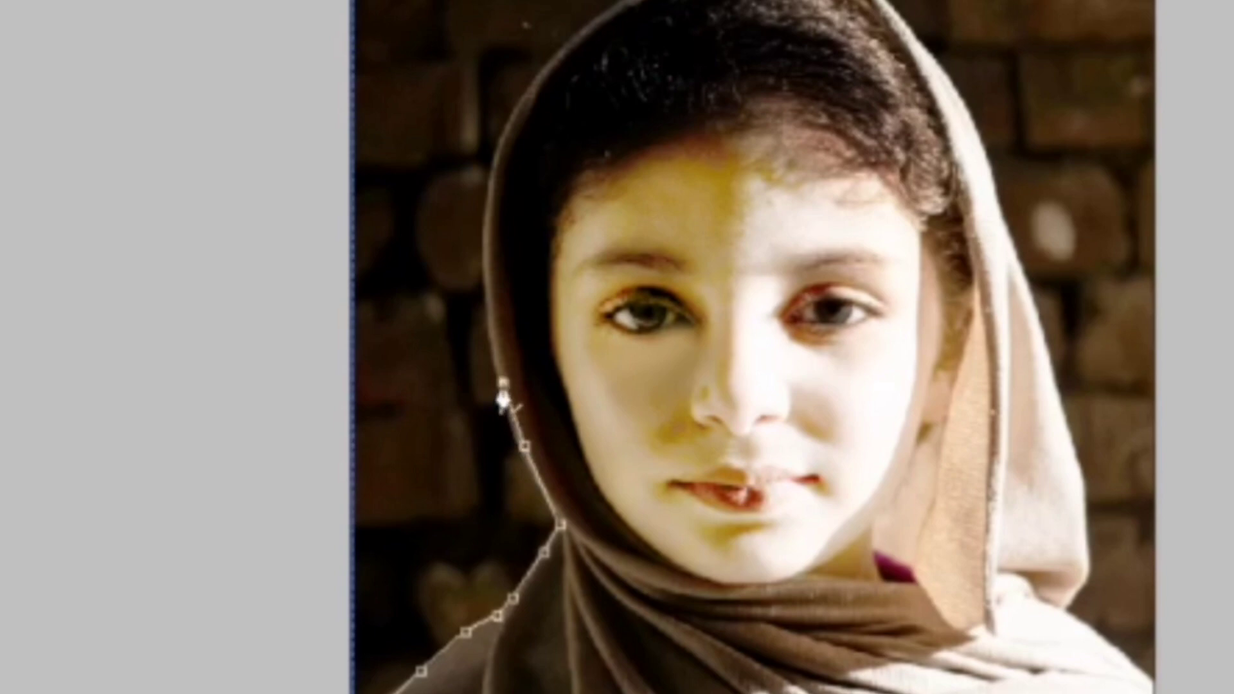
{"action": "left_click", "coordinate": [489, 297]}
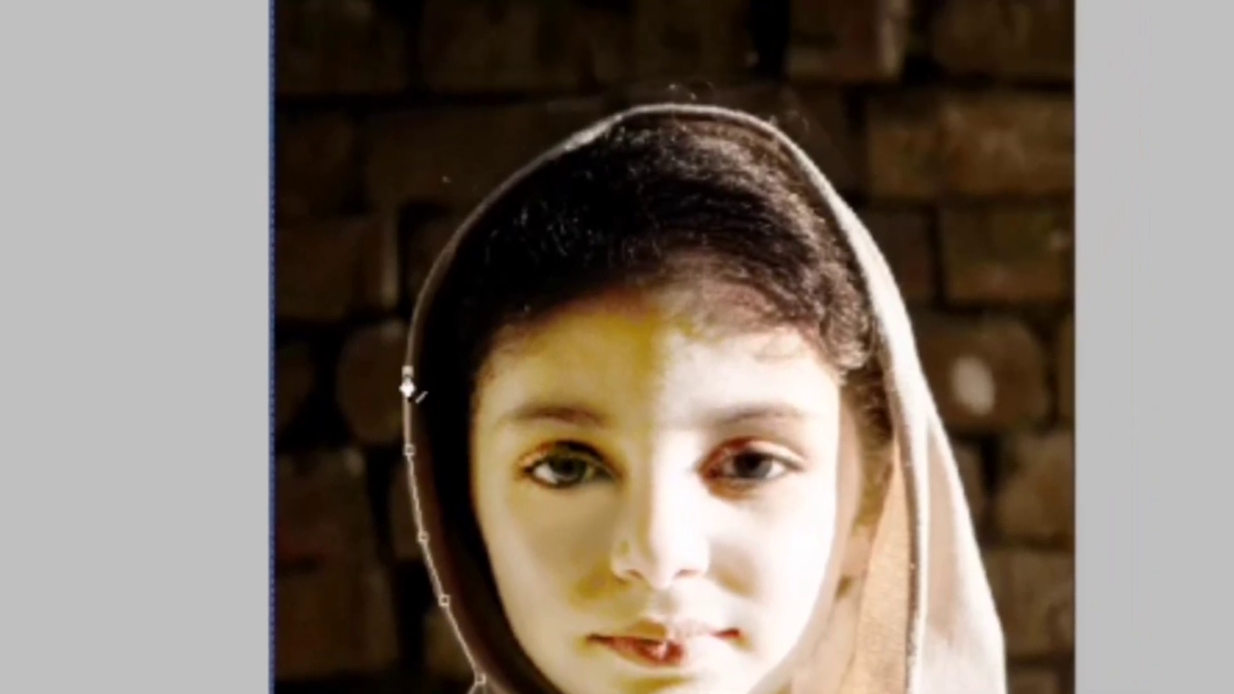
{"action": "left_click", "coordinate": [465, 264]}
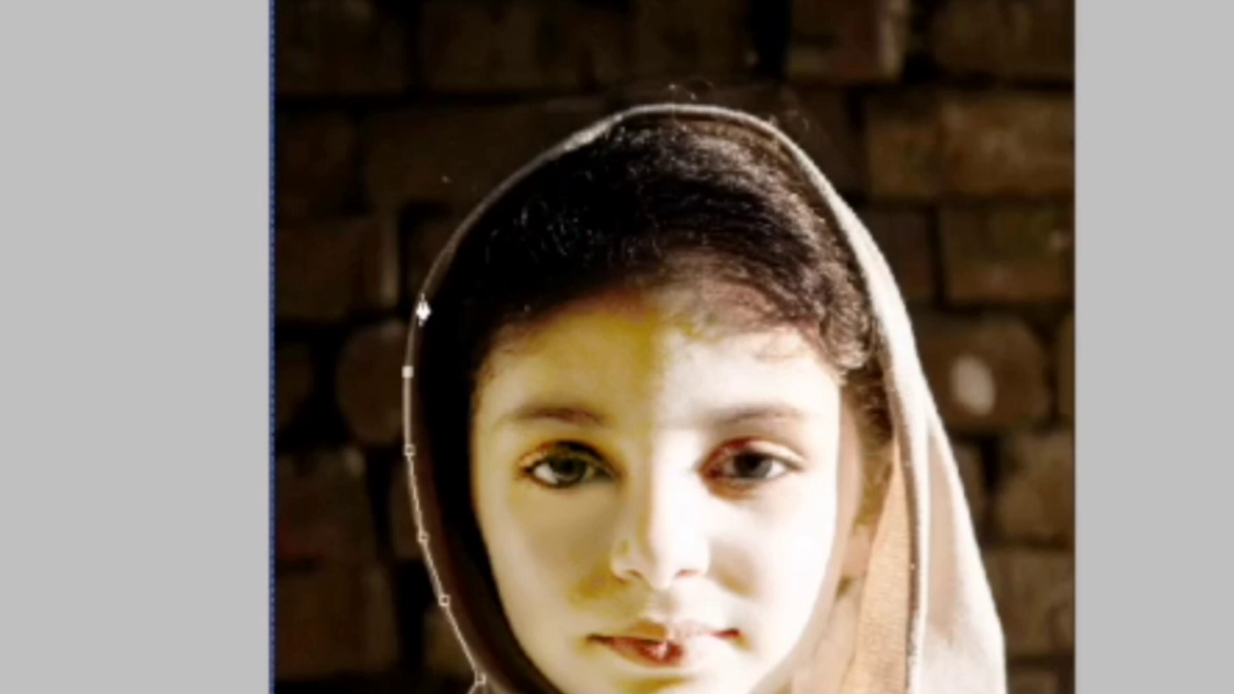
{"action": "left_click", "coordinate": [422, 295]}
{"action": "left_click", "coordinate": [450, 238]}
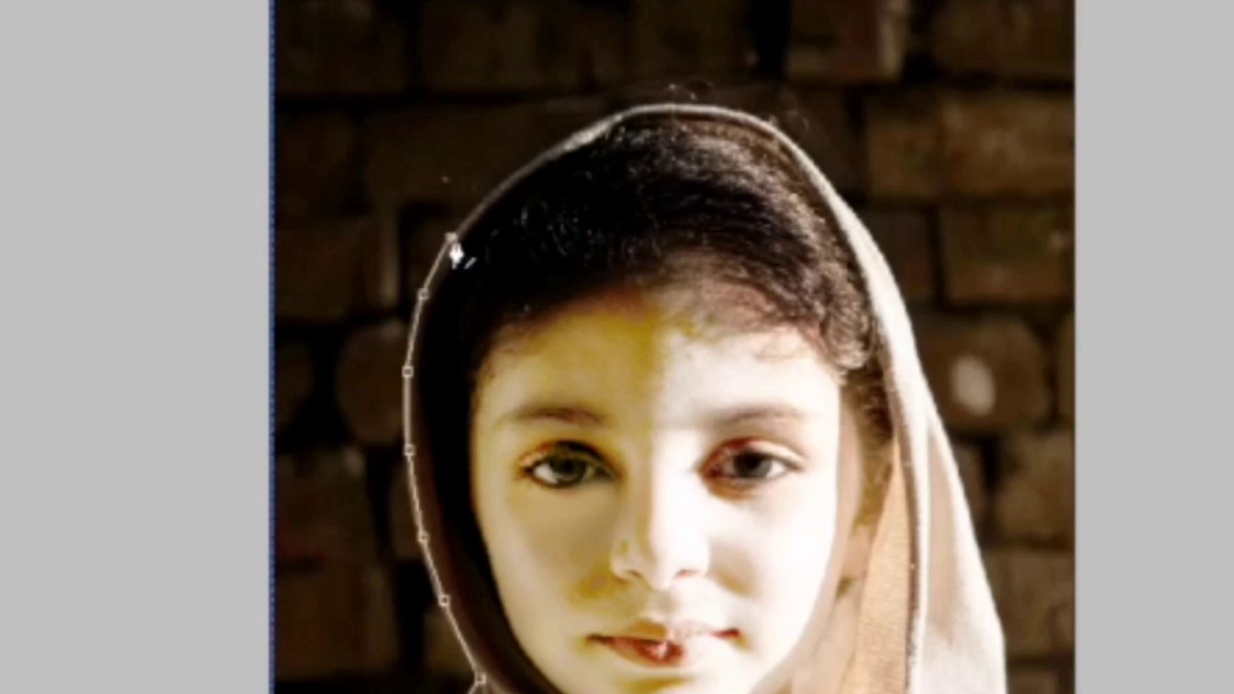
{"action": "left_click", "coordinate": [503, 191]}
{"action": "left_click", "coordinate": [570, 142]}
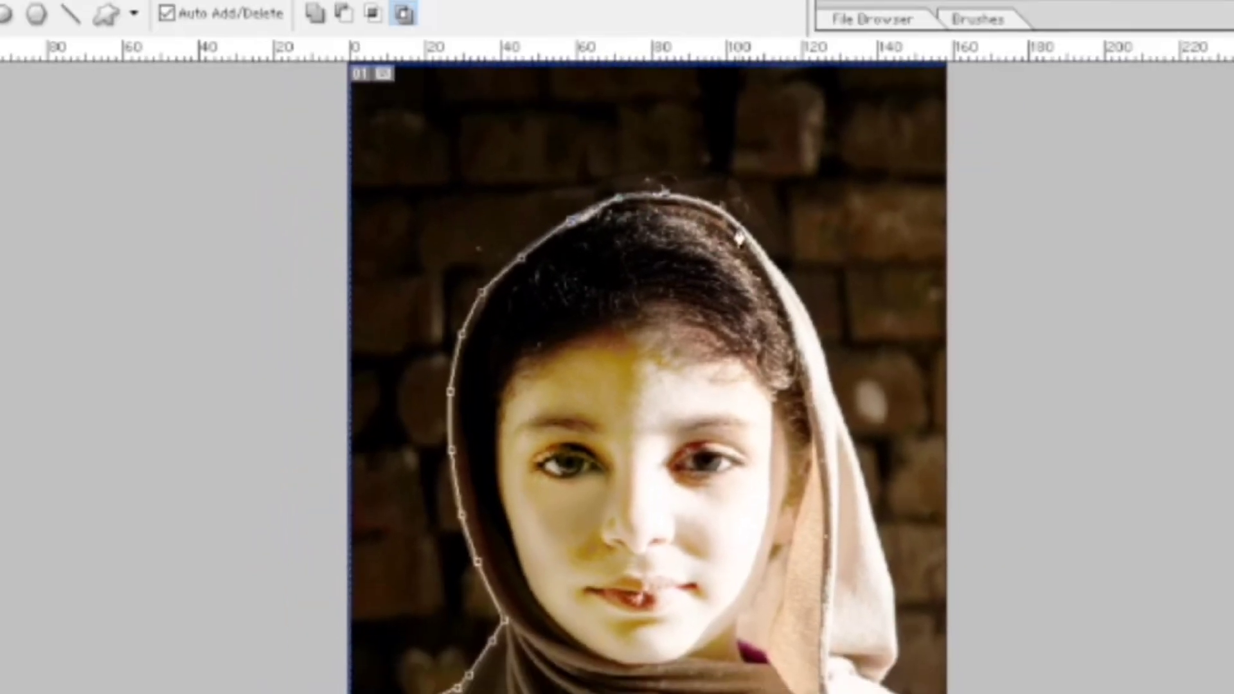
{"action": "left_click", "coordinate": [791, 293]}
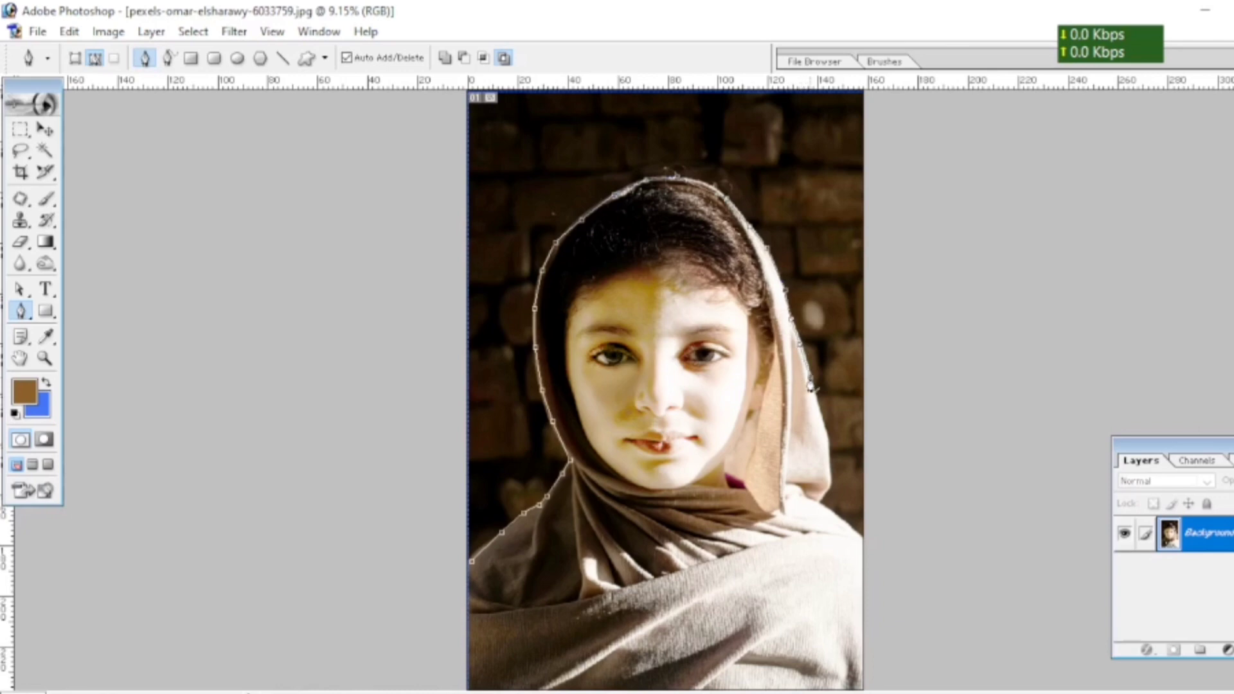
{"action": "left_click", "coordinate": [814, 410]}
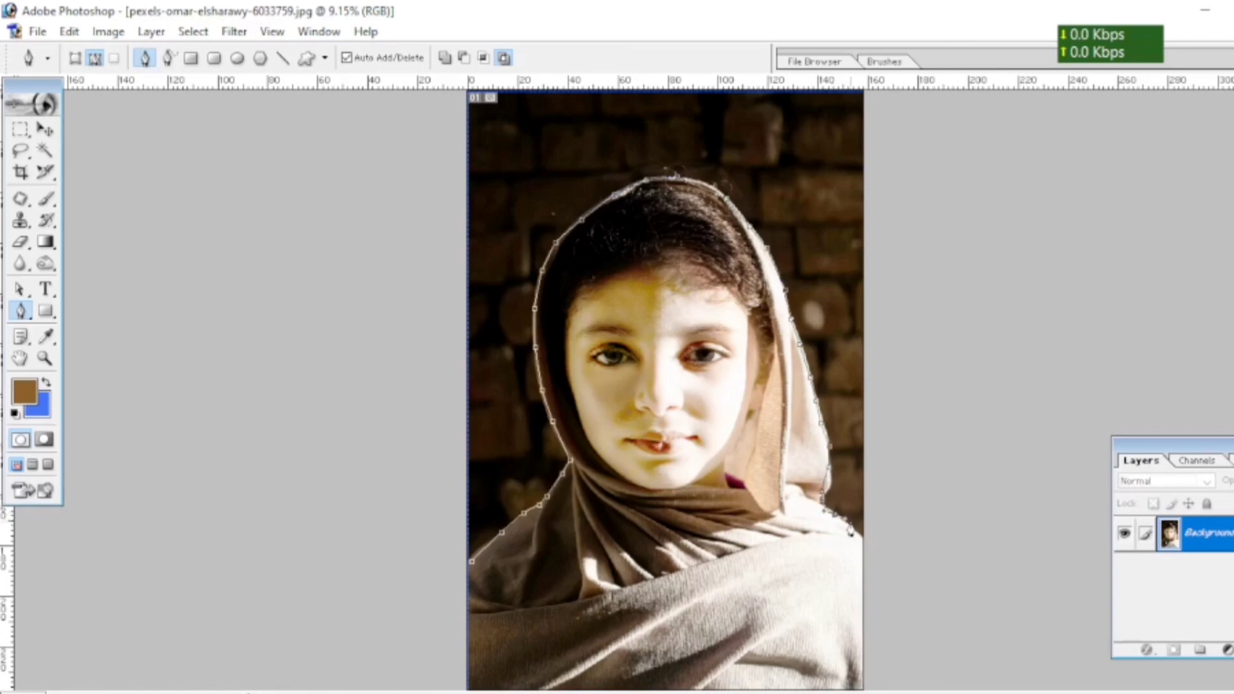
Step: Loop the path around the outside of the canvas, close it at its starting point and convert it to a selection
{"action": "key", "text": "ctrl+minus"}
{"action": "left_click", "coordinate": [887, 379]}
{"action": "left_click", "coordinate": [885, 289]}
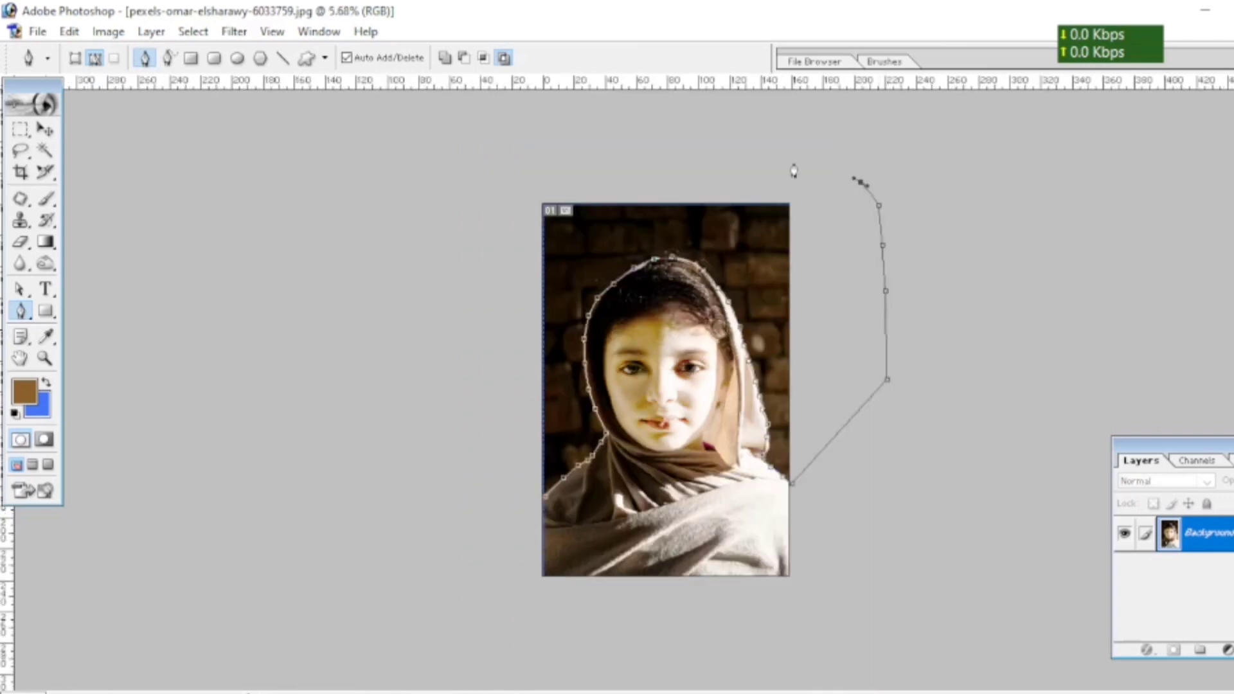
{"action": "left_click", "coordinate": [736, 152]}
{"action": "left_click", "coordinate": [671, 142]}
{"action": "left_click", "coordinate": [593, 141]}
{"action": "left_click", "coordinate": [468, 164]}
{"action": "left_click", "coordinate": [394, 230]}
{"action": "left_click", "coordinate": [370, 294]}
{"action": "left_click", "coordinate": [358, 404]}
{"action": "left_click", "coordinate": [410, 527]}
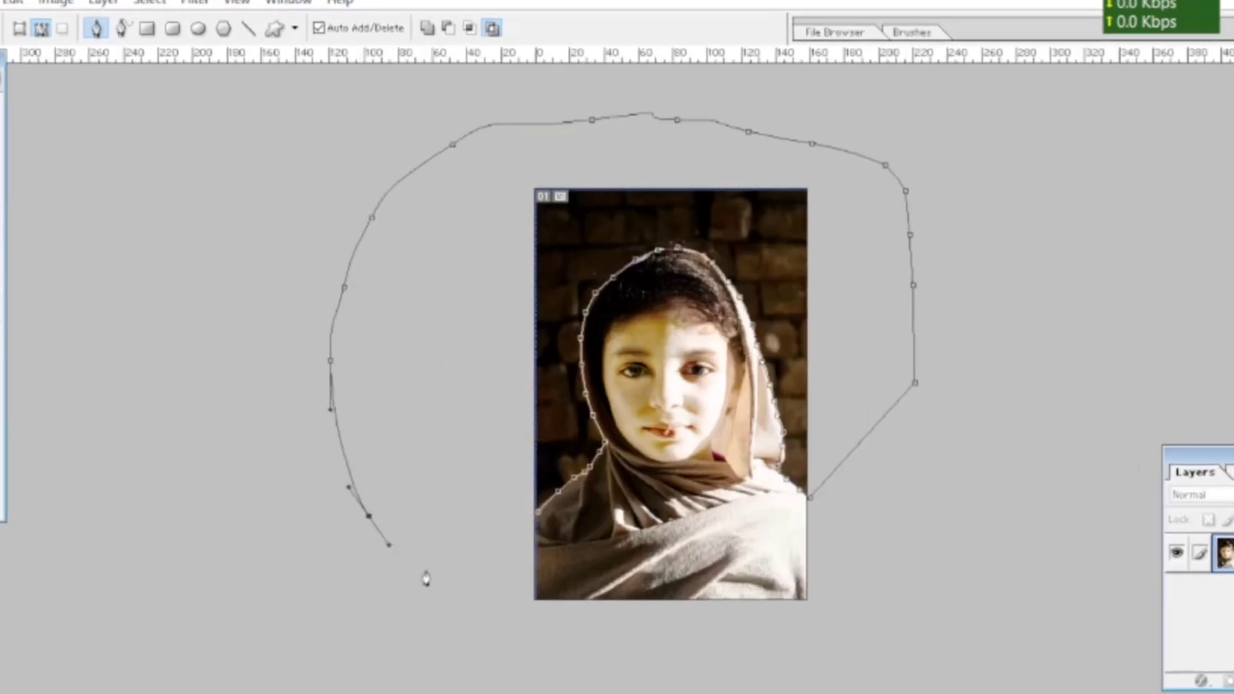
{"action": "left_click", "coordinate": [506, 537]}
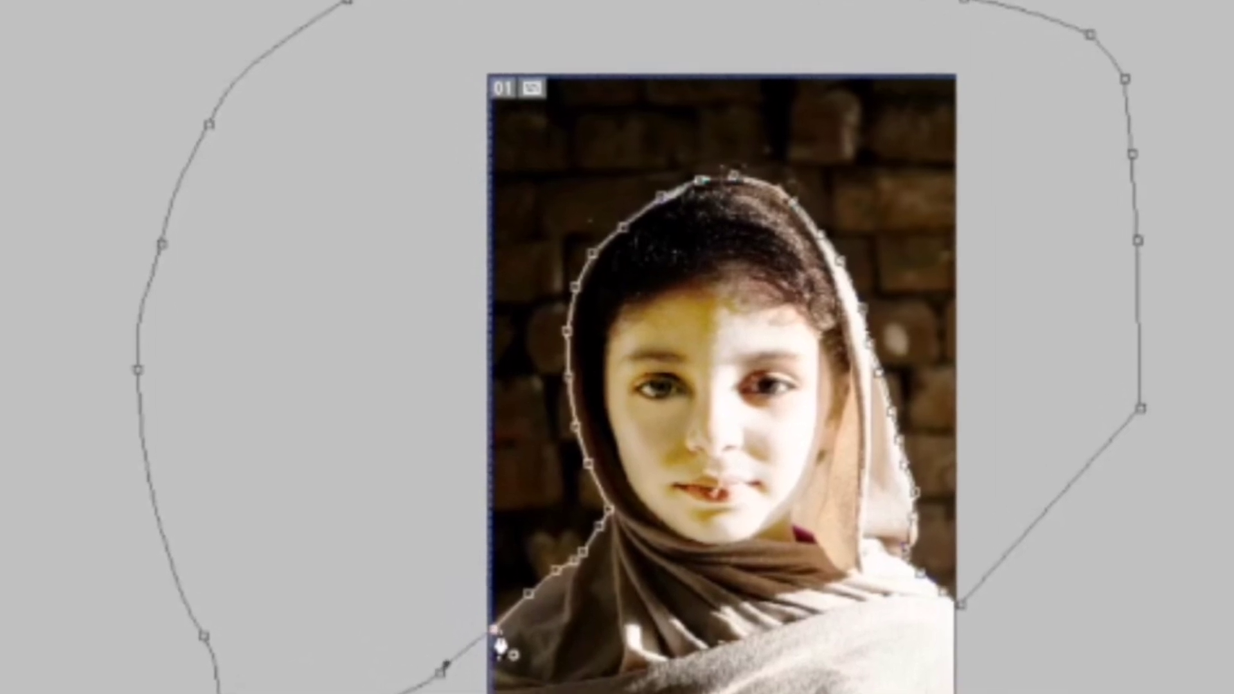
{"action": "key", "text": "ctrl+Return"}
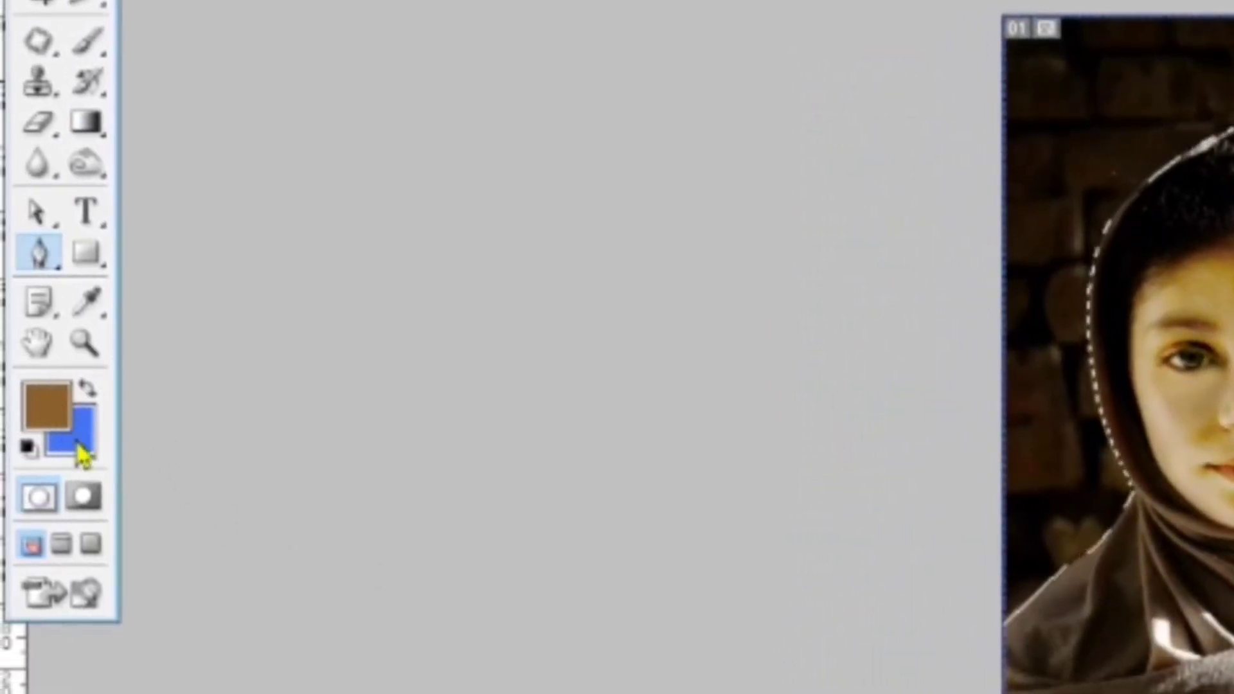
Step: Fill the selected brick backdrop with the background colour set to blue RGB 38, 97, 247, and deselect
{"action": "left_click", "coordinate": [82, 455]}
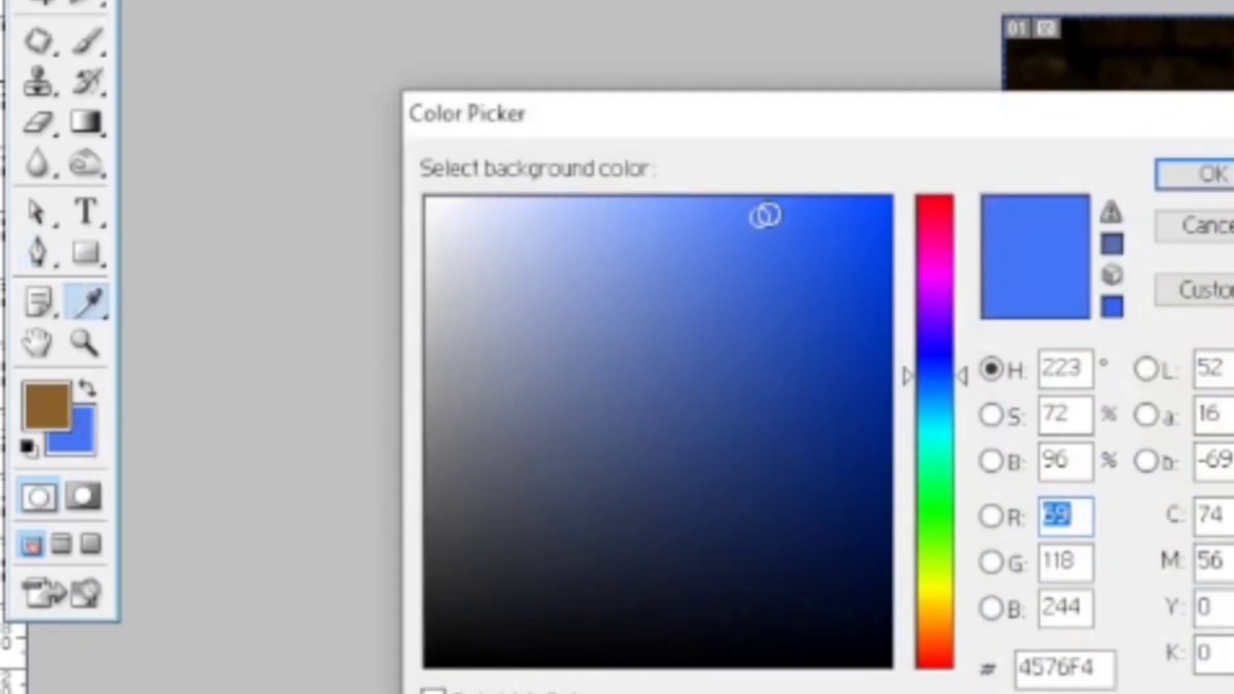
{"action": "left_click_drag", "start_coordinate": [765, 215], "coordinate": [816, 210]}
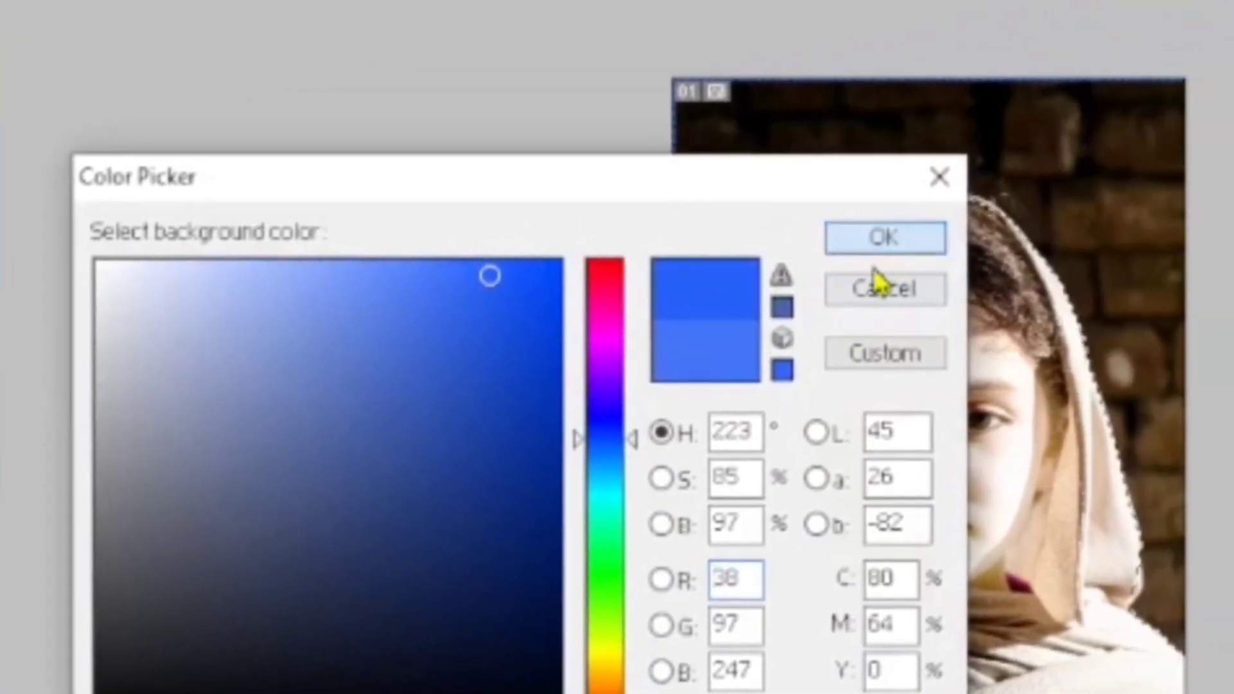
{"action": "left_click", "coordinate": [878, 253]}
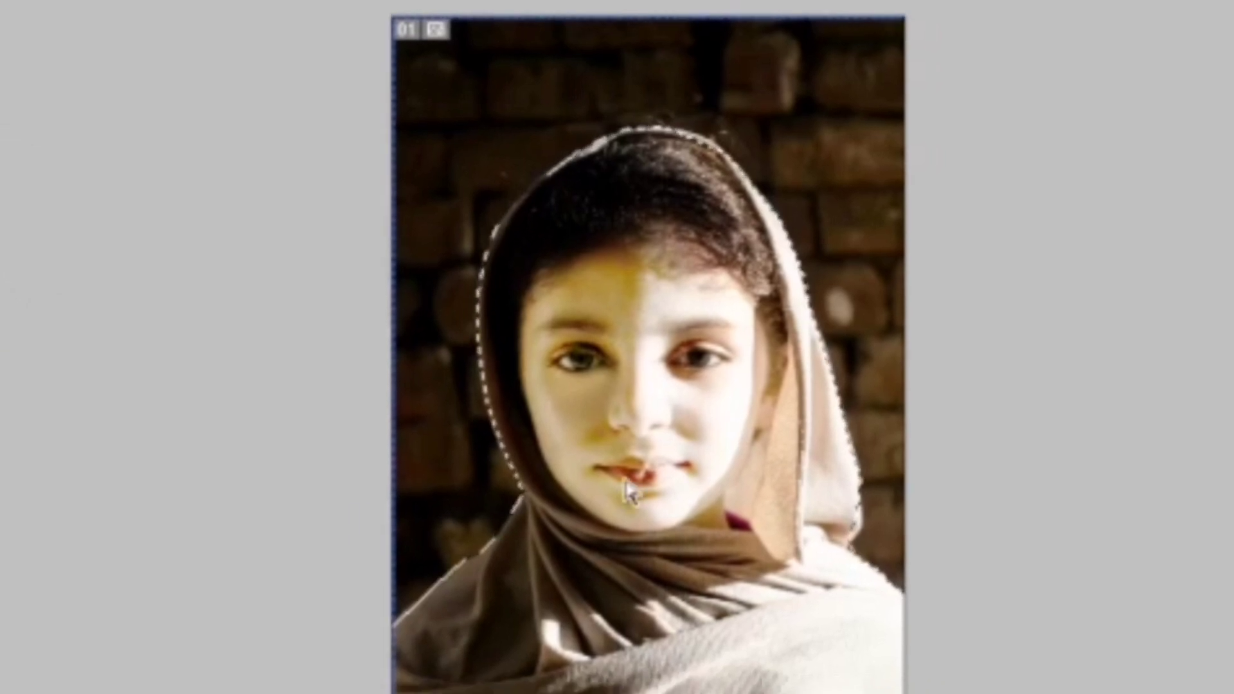
{"action": "key", "text": "ctrl+BackSpace"}
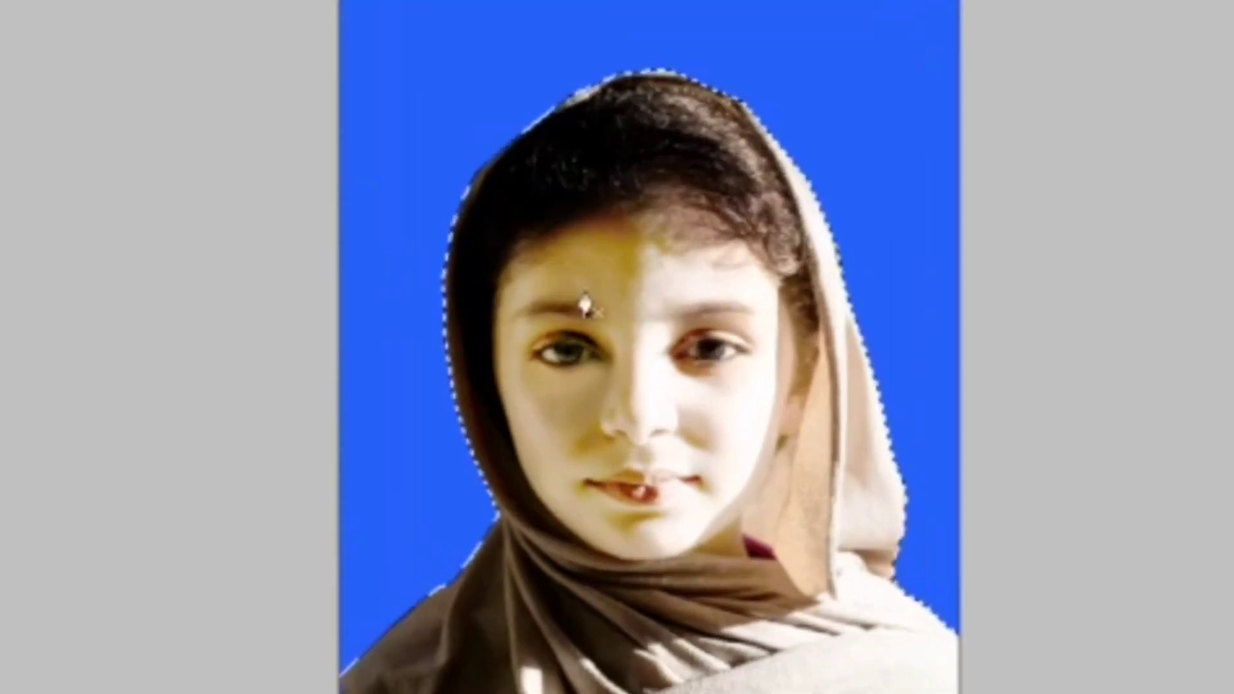
{"action": "key", "text": "ctrl+d"}
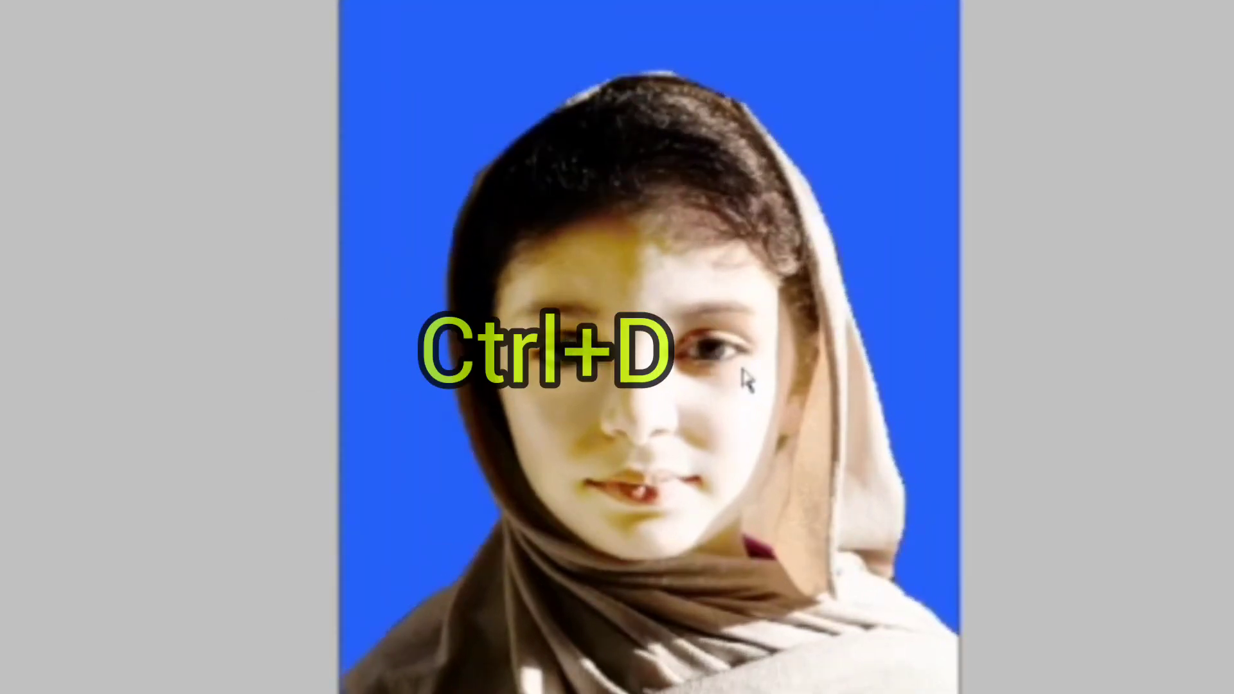